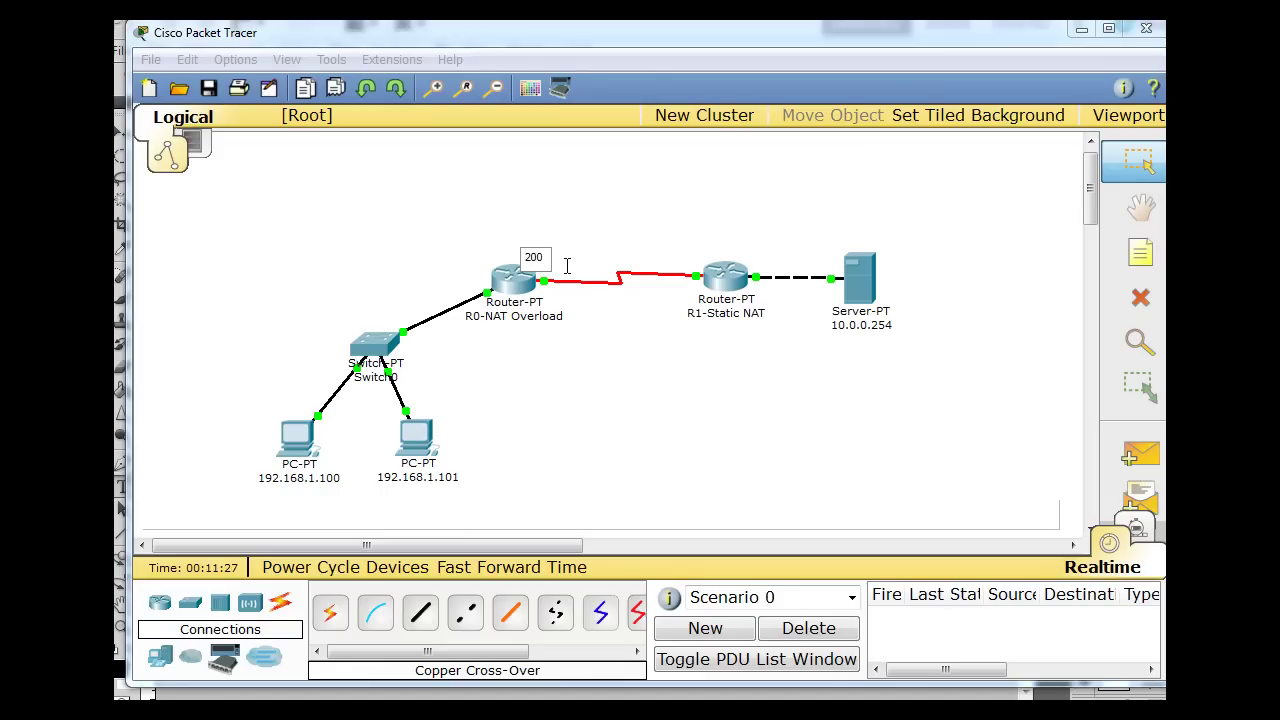
# Complete the note beside router R0-NAT Overload's serial link so it reads 200.10.0.1
pyautogui.write('.10')
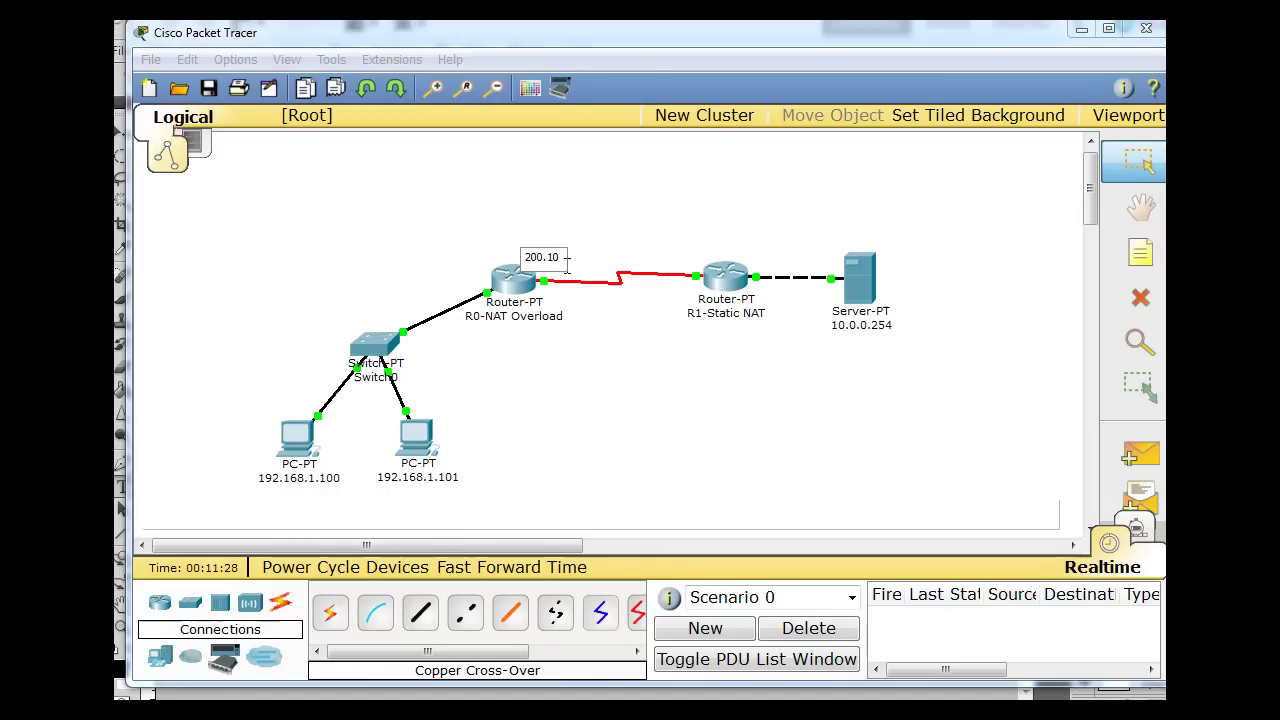
pyautogui.write('.0.1')
pyautogui.click(577, 350)
# Place a note reading 200.10.0.2 beside router R1-Static NAT's end of the serial link
pyautogui.click(1138, 256)
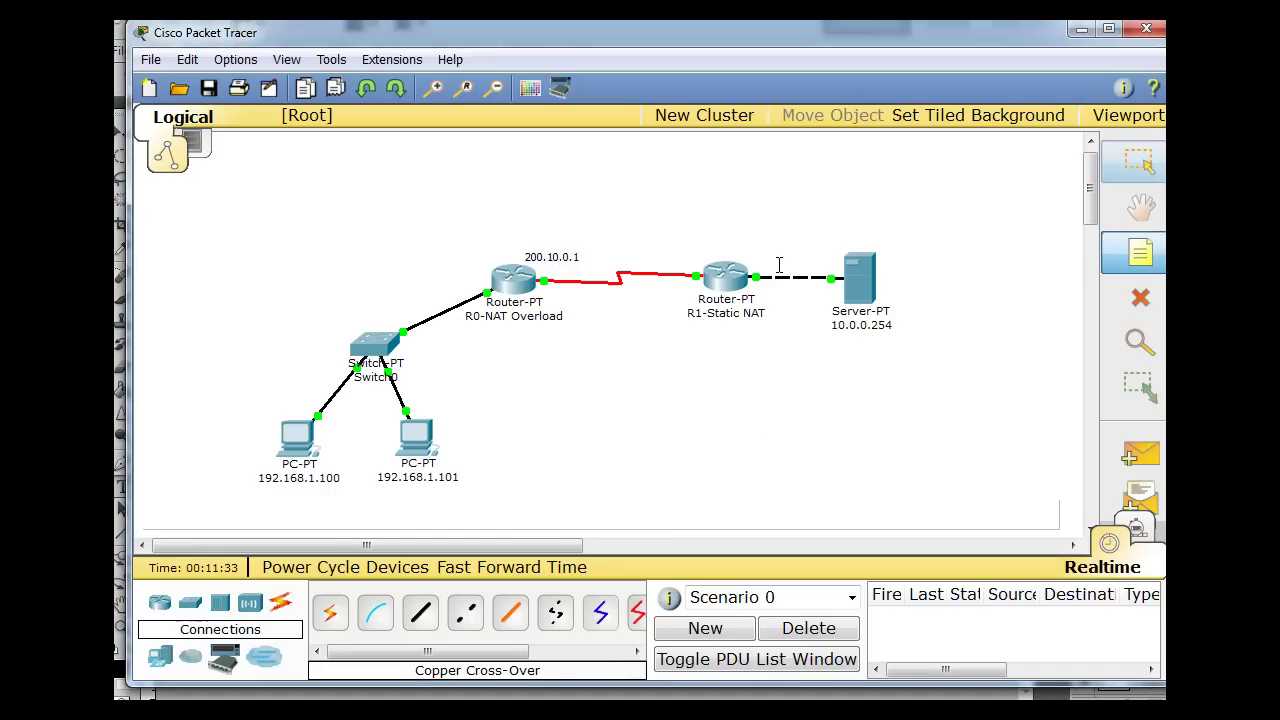
pyautogui.click(637, 255)
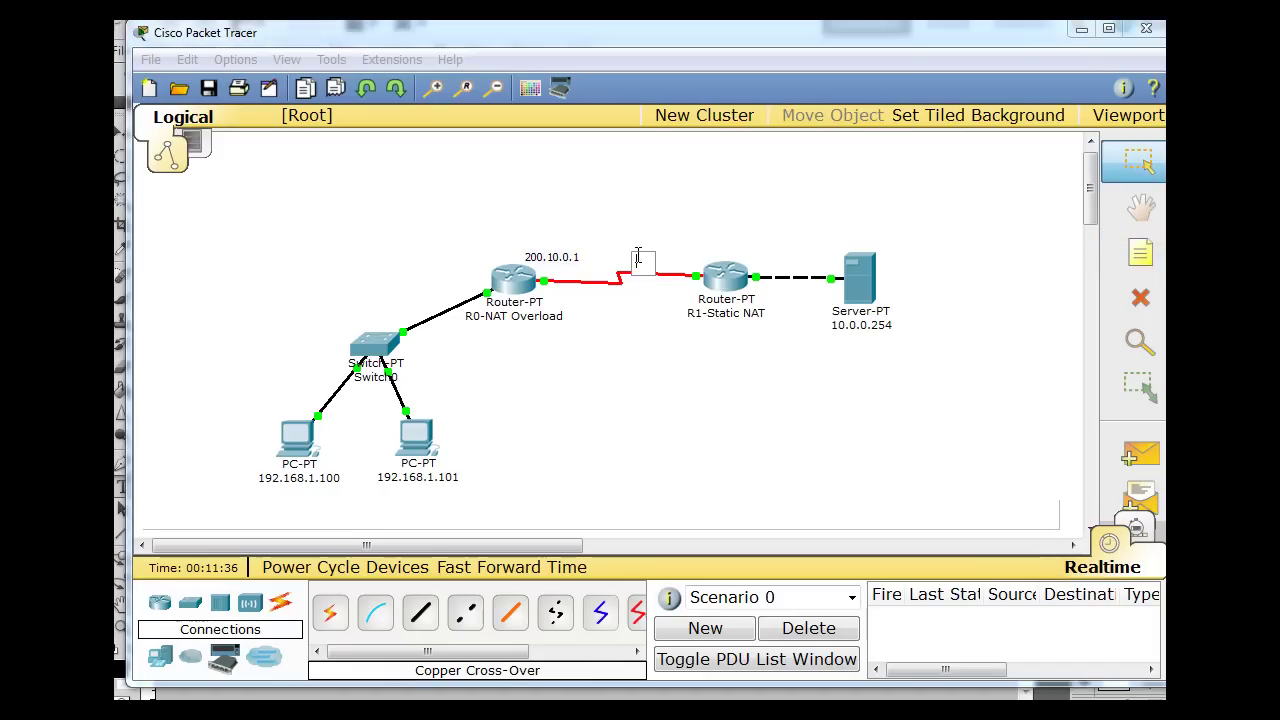
pyautogui.write('200.')
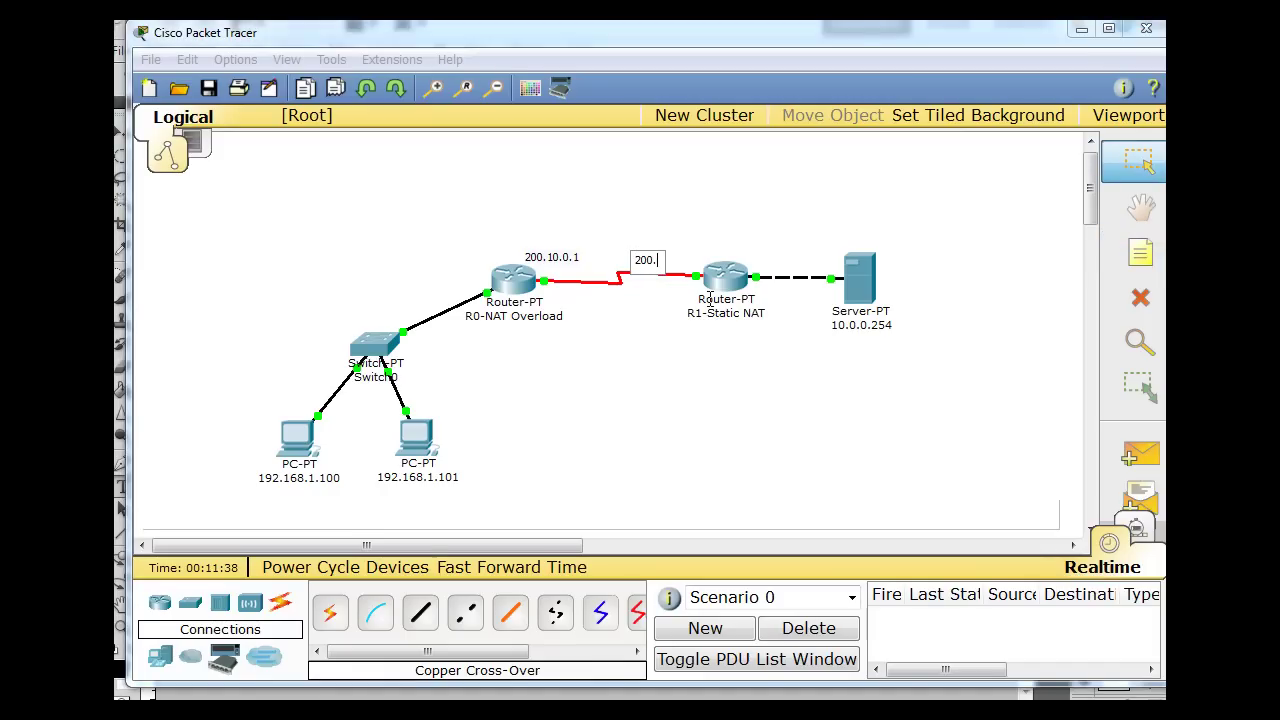
pyautogui.write('10.0.2')
pyautogui.click(651, 422)
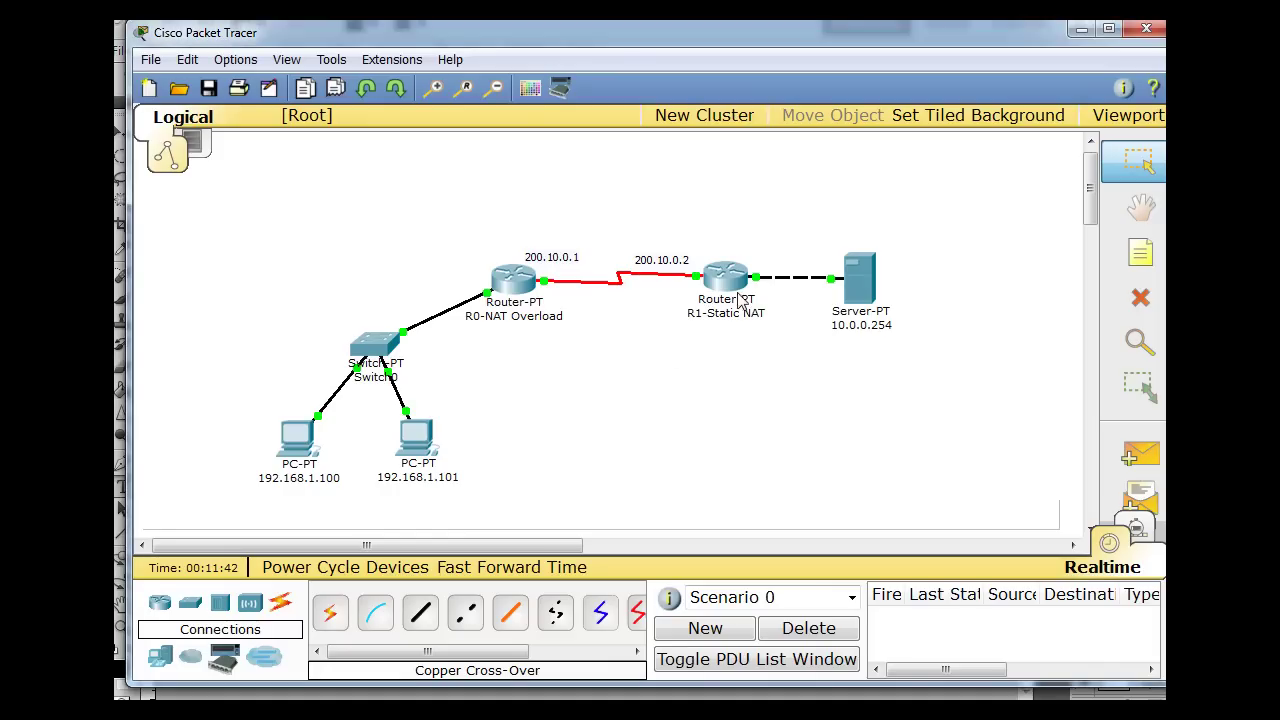
pyautogui.moveTo(731, 297)
pyautogui.moveTo(305, 458)
pyautogui.moveTo(717, 262)
pyautogui.moveTo(518, 322)
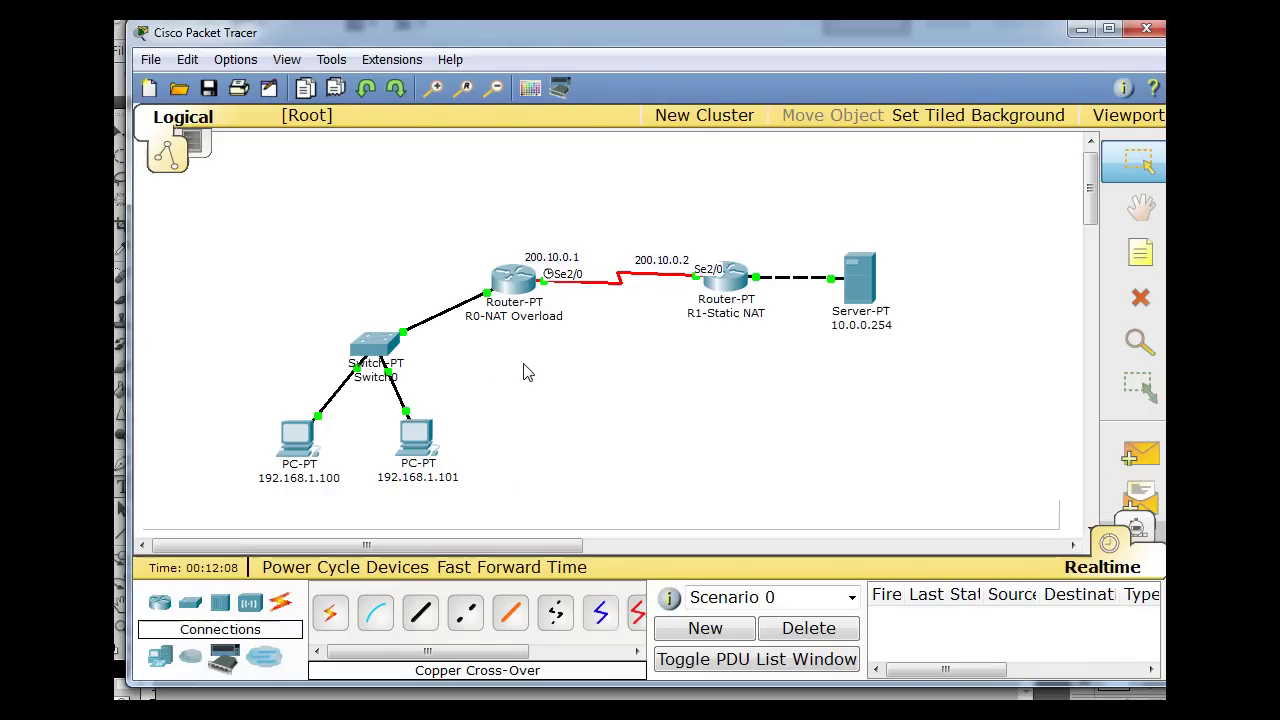
pyautogui.moveTo(531, 299)
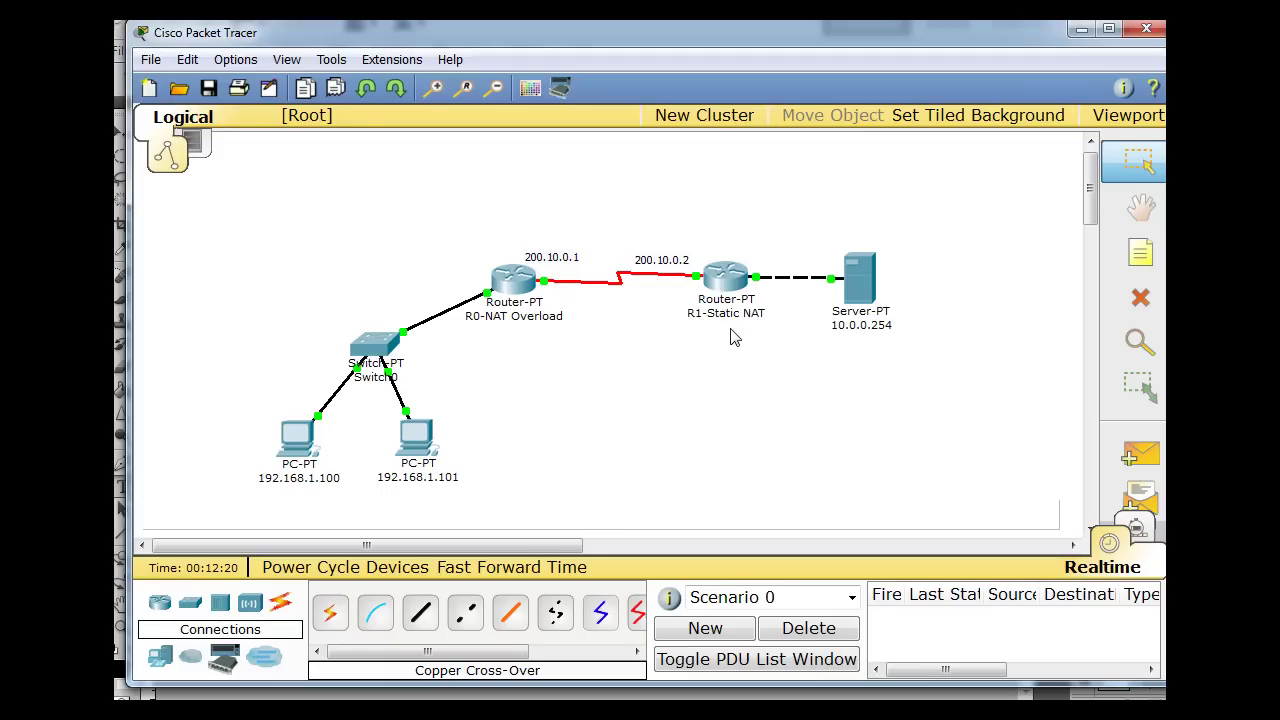
# Open the command line of router R0-NAT Overload and enter global configuration mode with conf t
pyautogui.moveTo(732, 336)
pyautogui.click(513, 285)
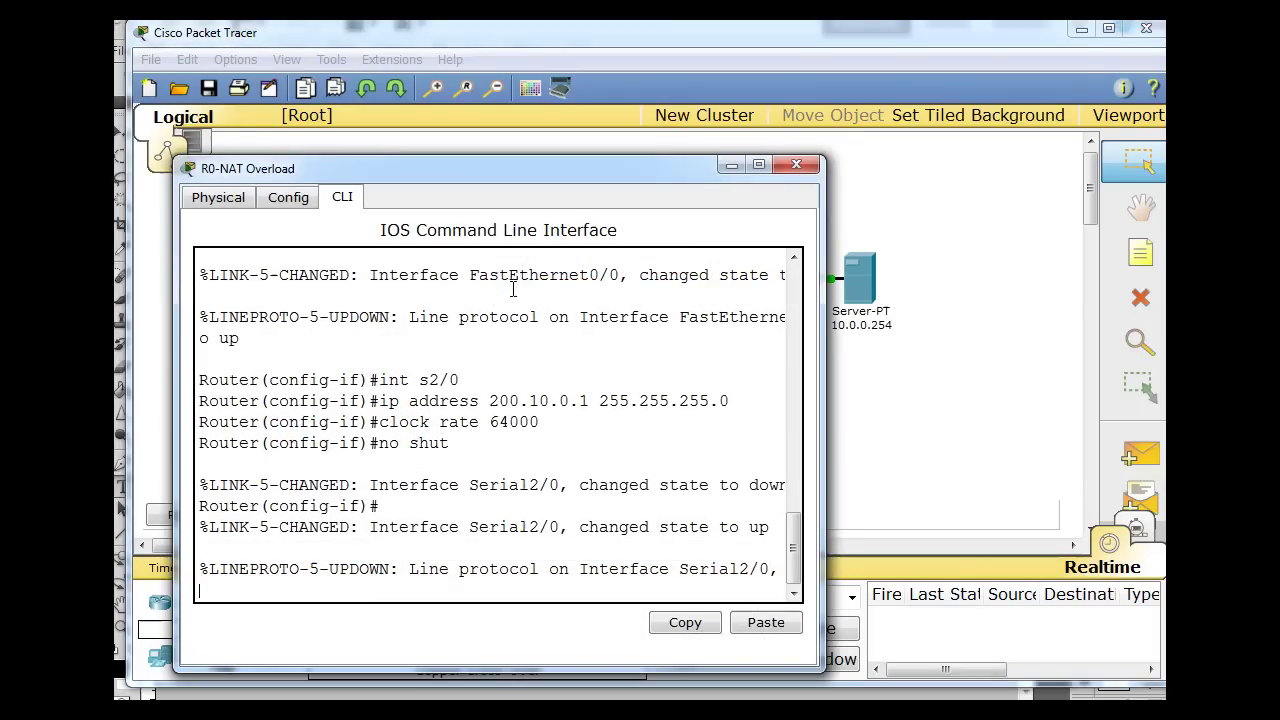
pyautogui.press('Return')
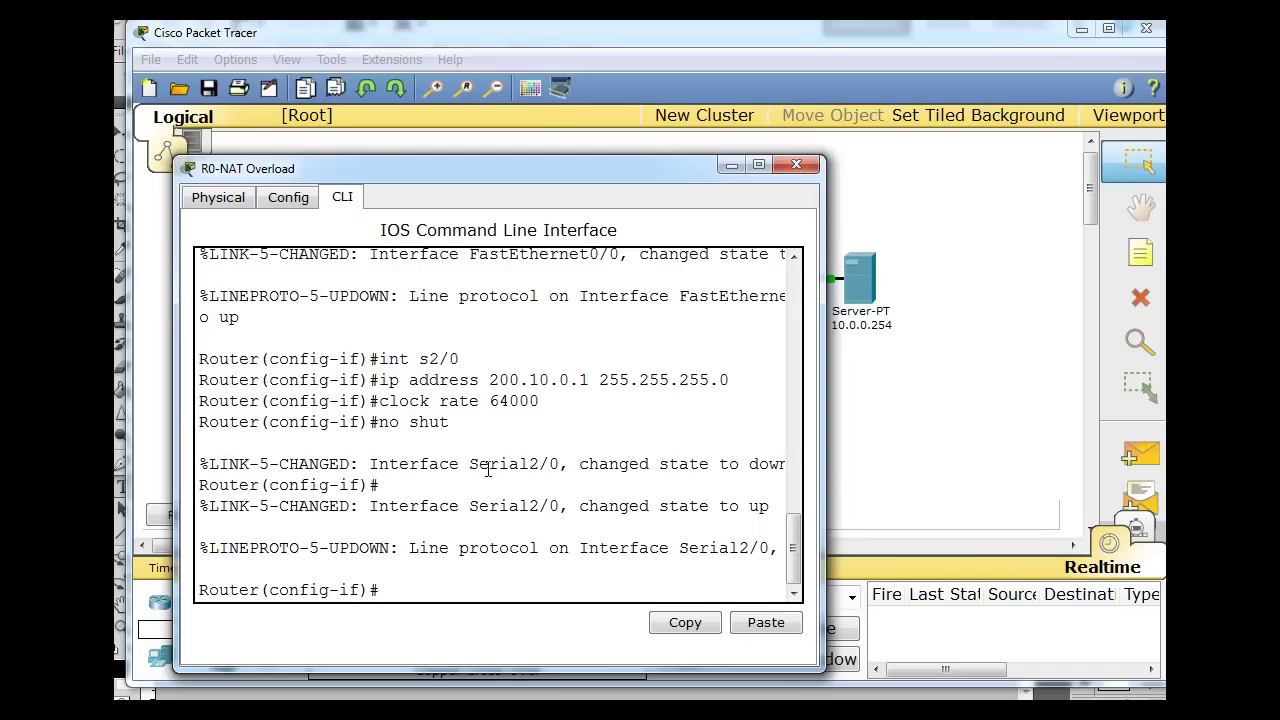
pyautogui.hotkey('ctrl', 'z')
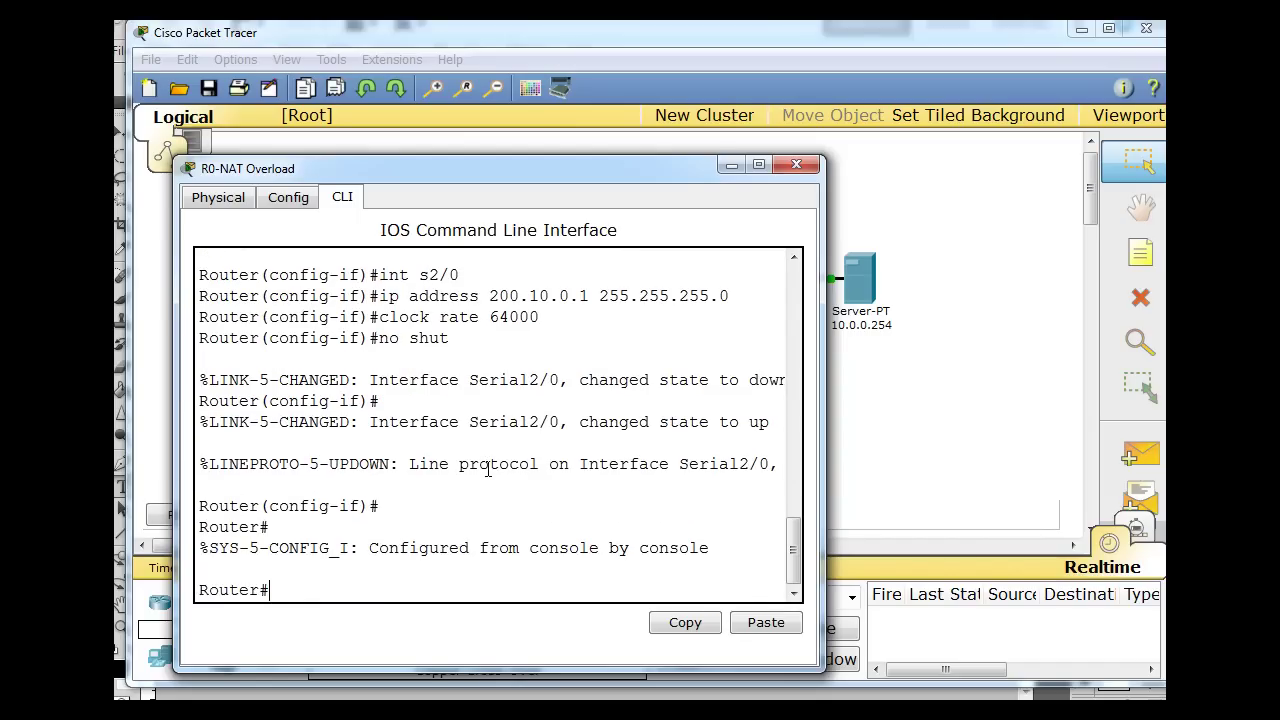
pyautogui.write('conf t')
pyautogui.press('Return')
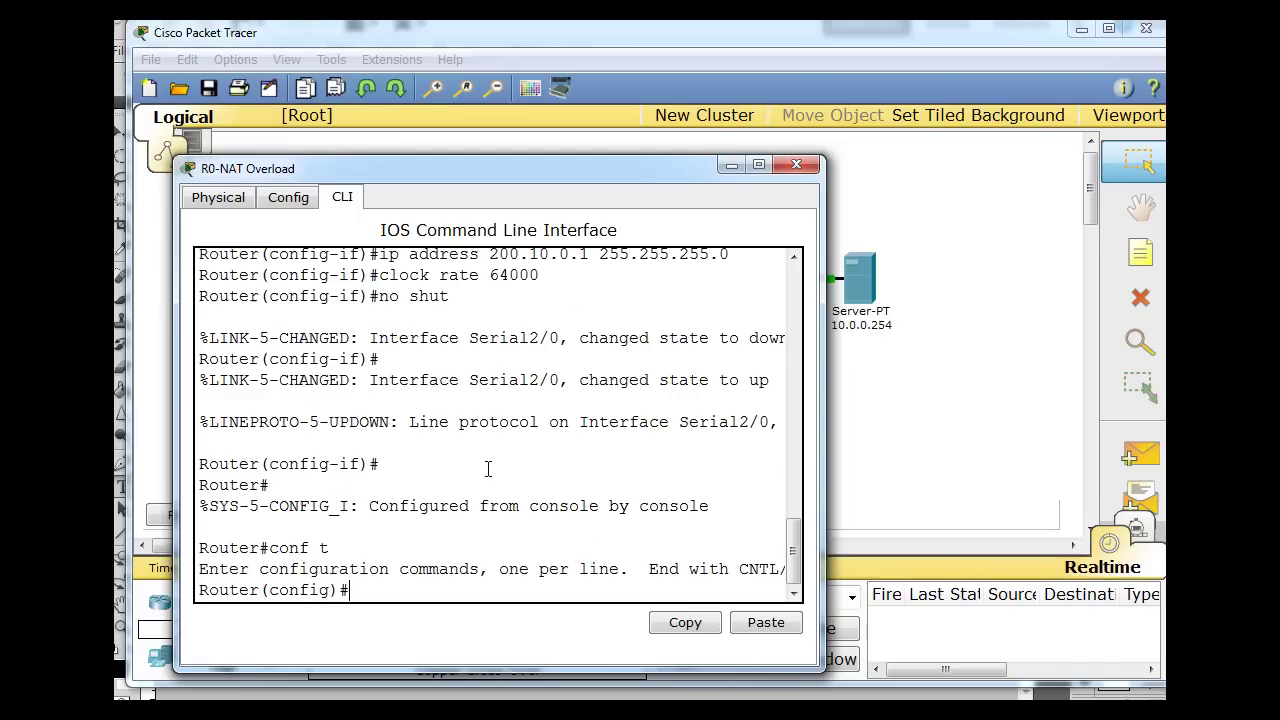
# Add the default route ip route 0.0.0.0 0.0.0.0 s2/0 on R0-NAT Overload and close its window
pyautogui.moveTo(605, 167); pyautogui.dragTo(704, 84)
pyautogui.write('ip')
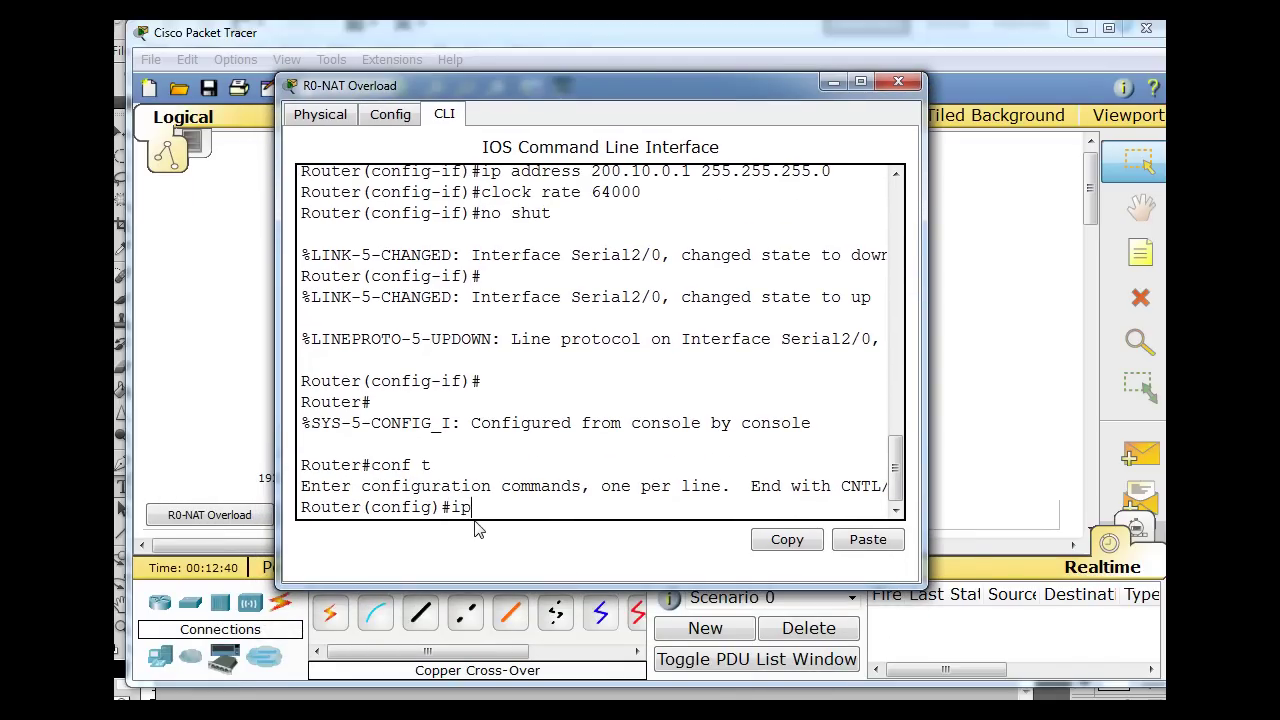
pyautogui.write(' route 0.0.0.0 0.0.0.0')
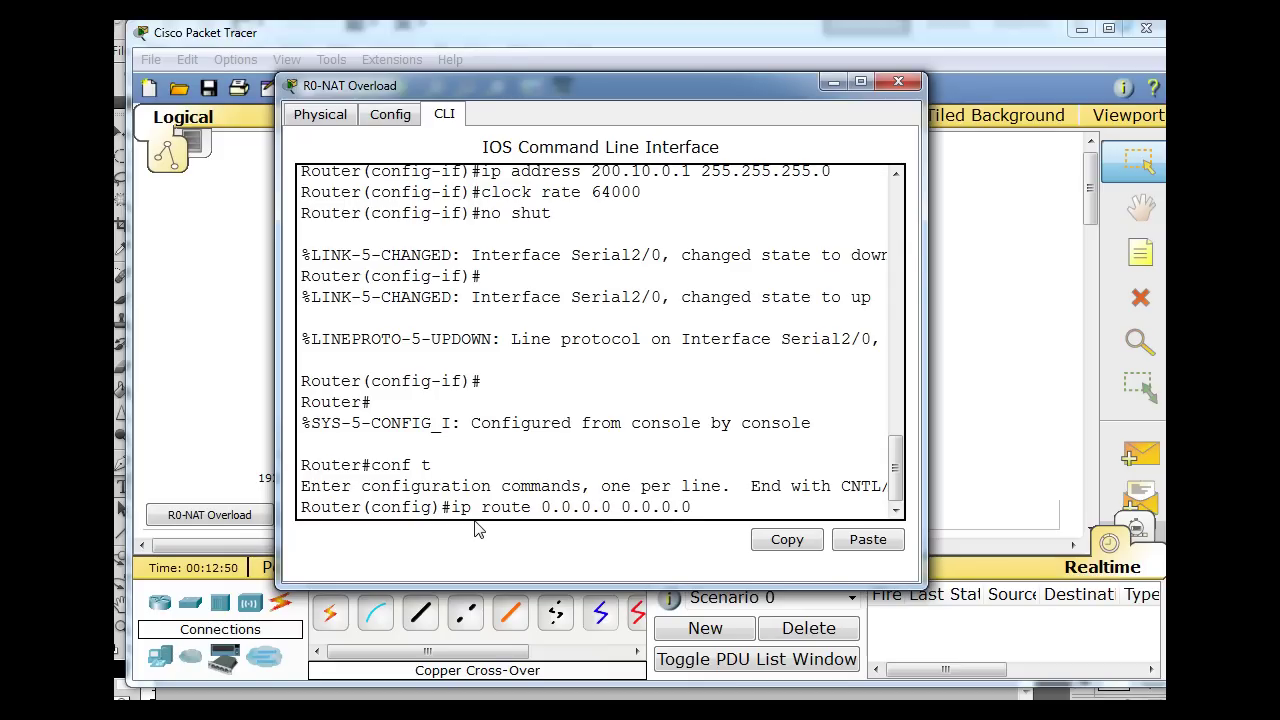
pyautogui.write(' s2/')
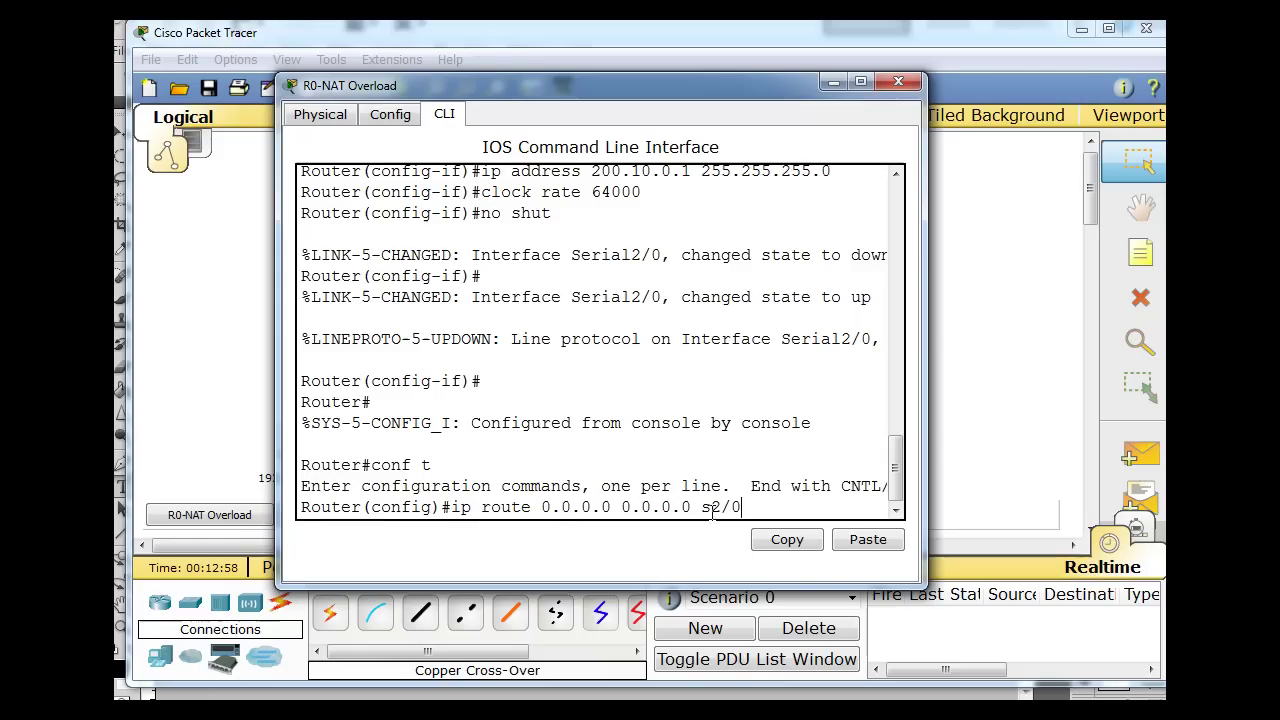
pyautogui.write('0')
pyautogui.press('Return')
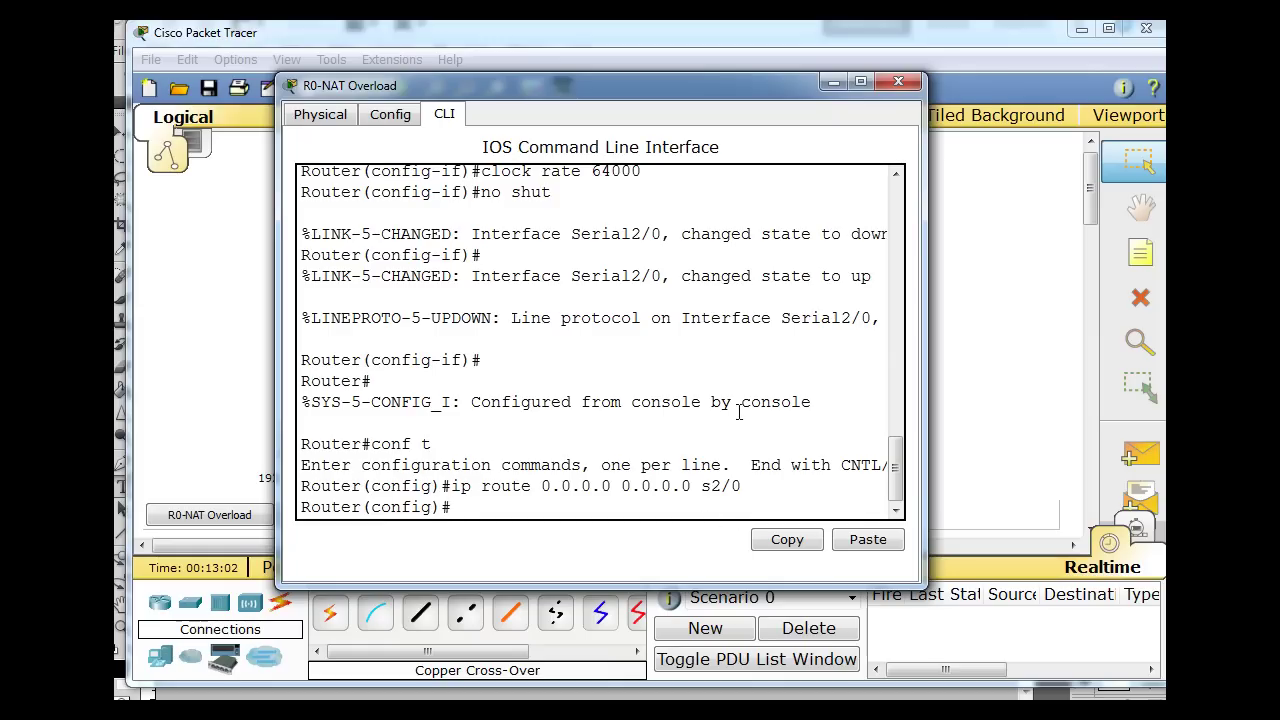
pyautogui.click(898, 81)
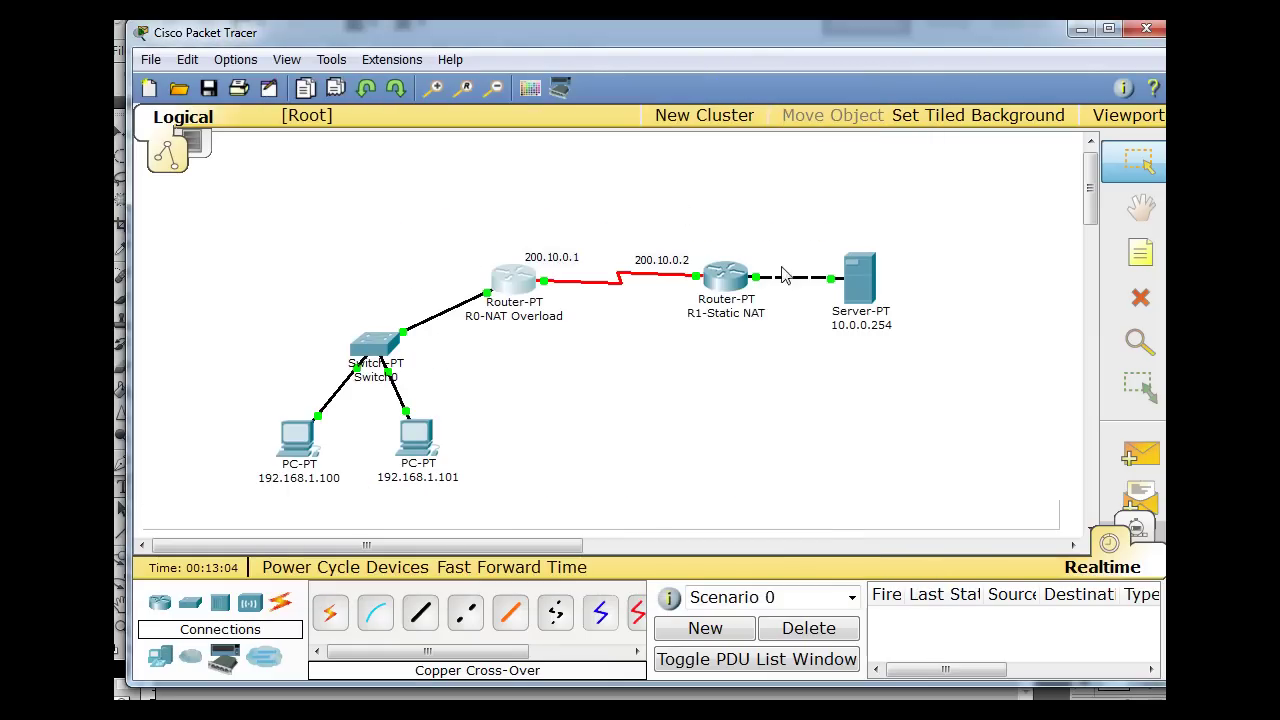
# Open the command line of router R1-Static NAT, leave interface configuration and enter global configuration mode with conf t
pyautogui.click(724, 285)
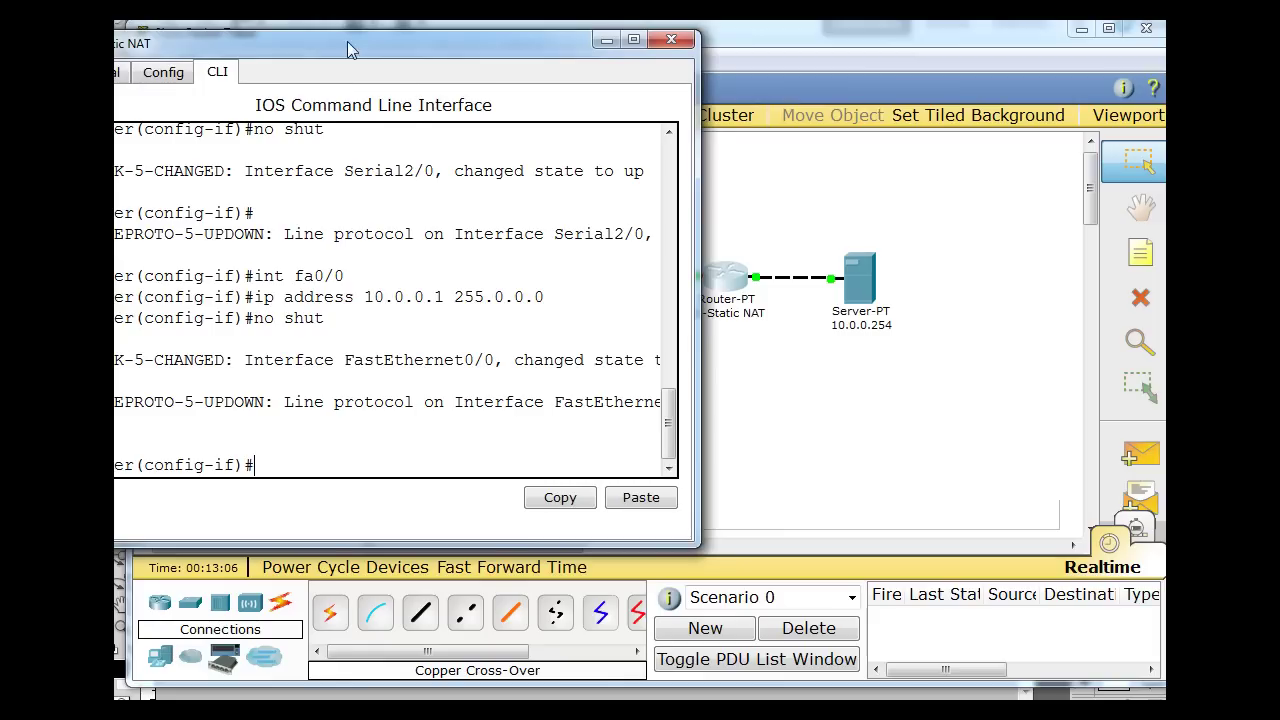
pyautogui.moveTo(411, 36); pyautogui.dragTo(507, 53)
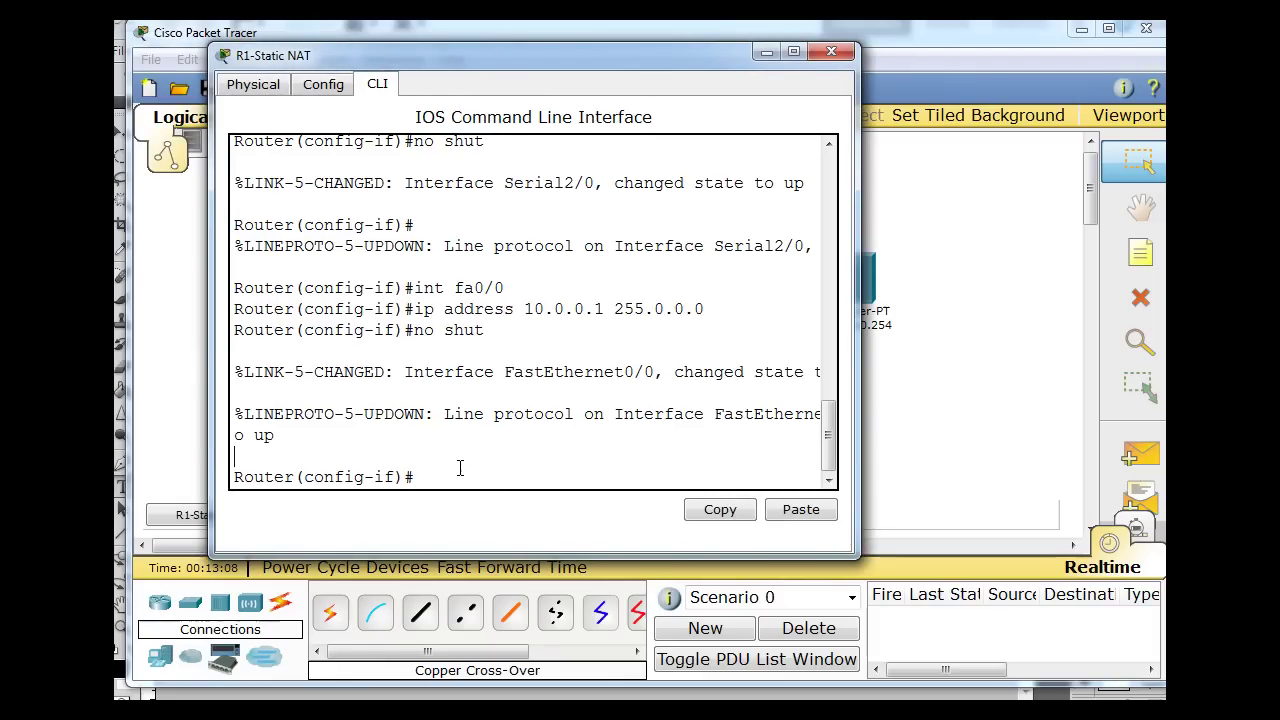
pyautogui.hotkey('ctrl', 'z')
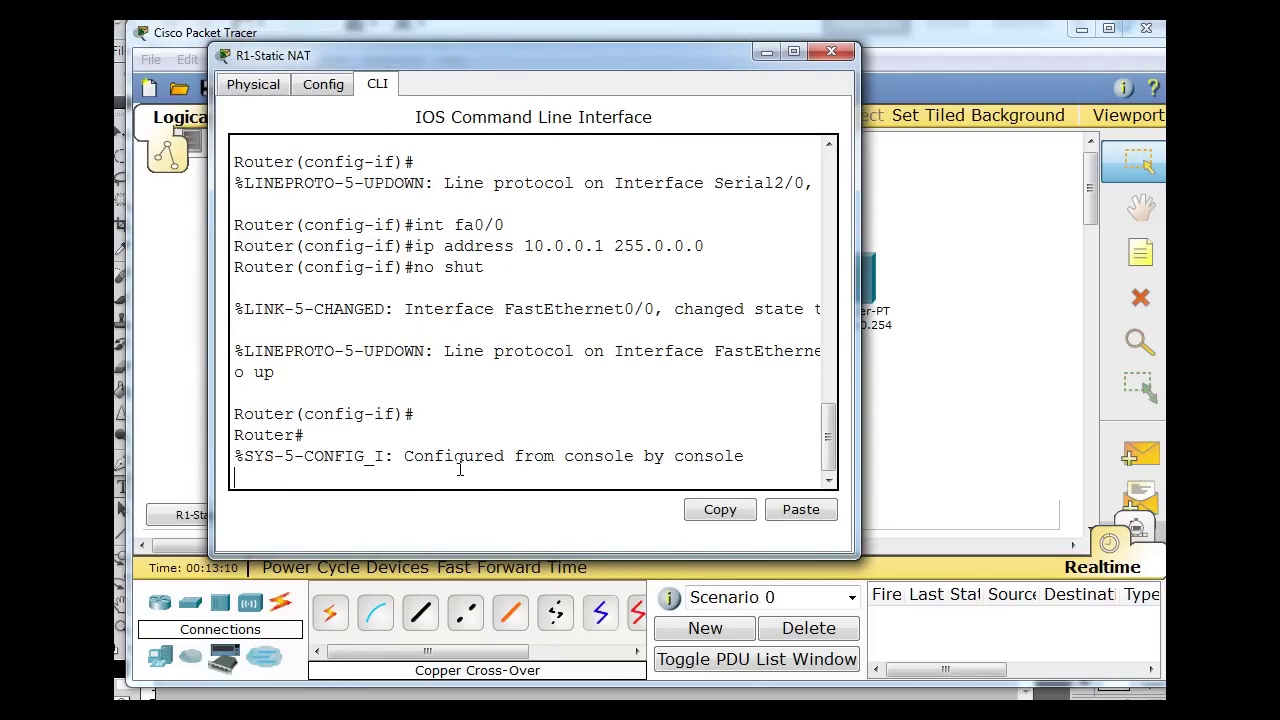
pyautogui.press('Return')
pyautogui.write('conf t')
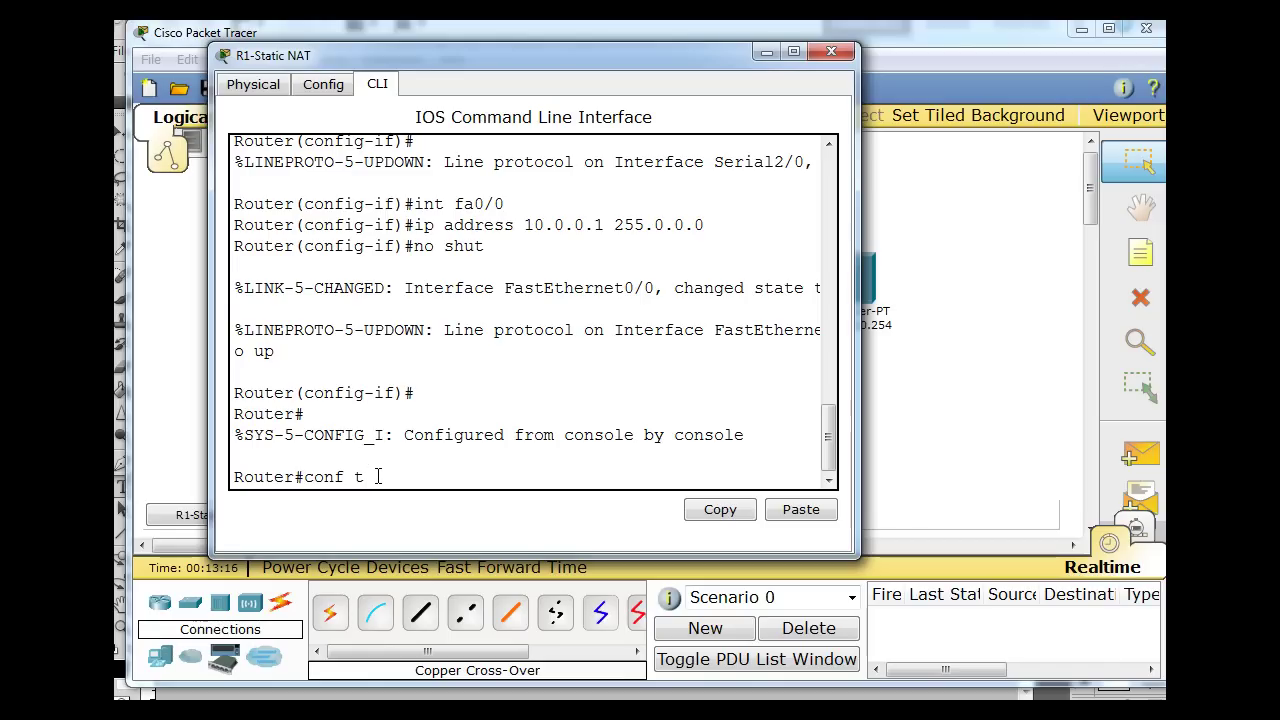
pyautogui.press('Return')
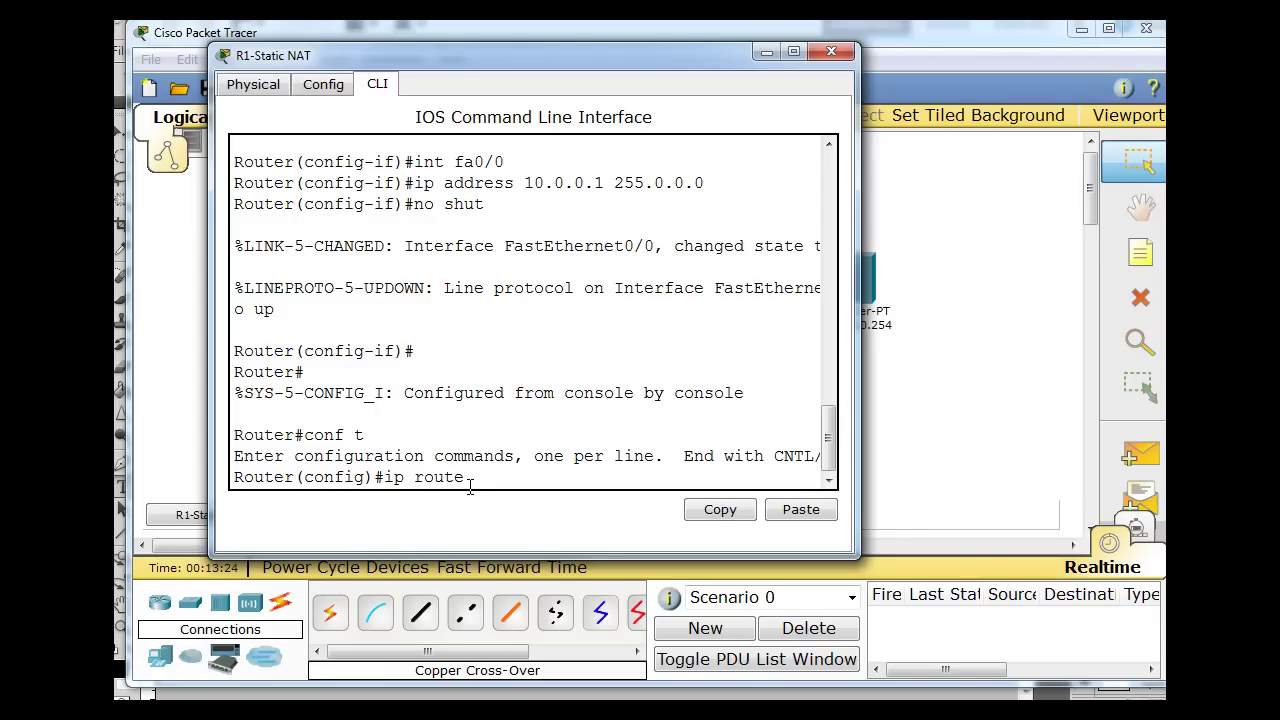
# Add the default route ip route 0.0.0.0 0.0.0.0 s2/0 on R1-Static NAT and close its window
pyautogui.write('0.0 0.0.0')
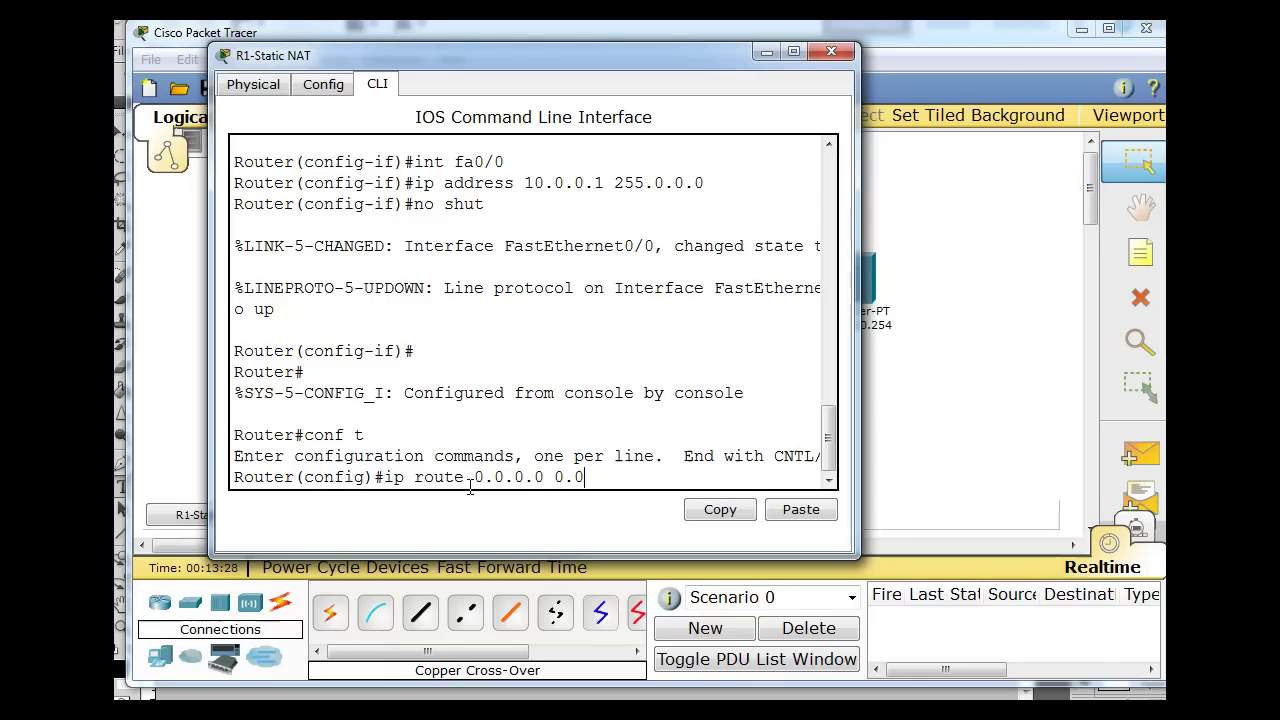
pyautogui.write('.0')
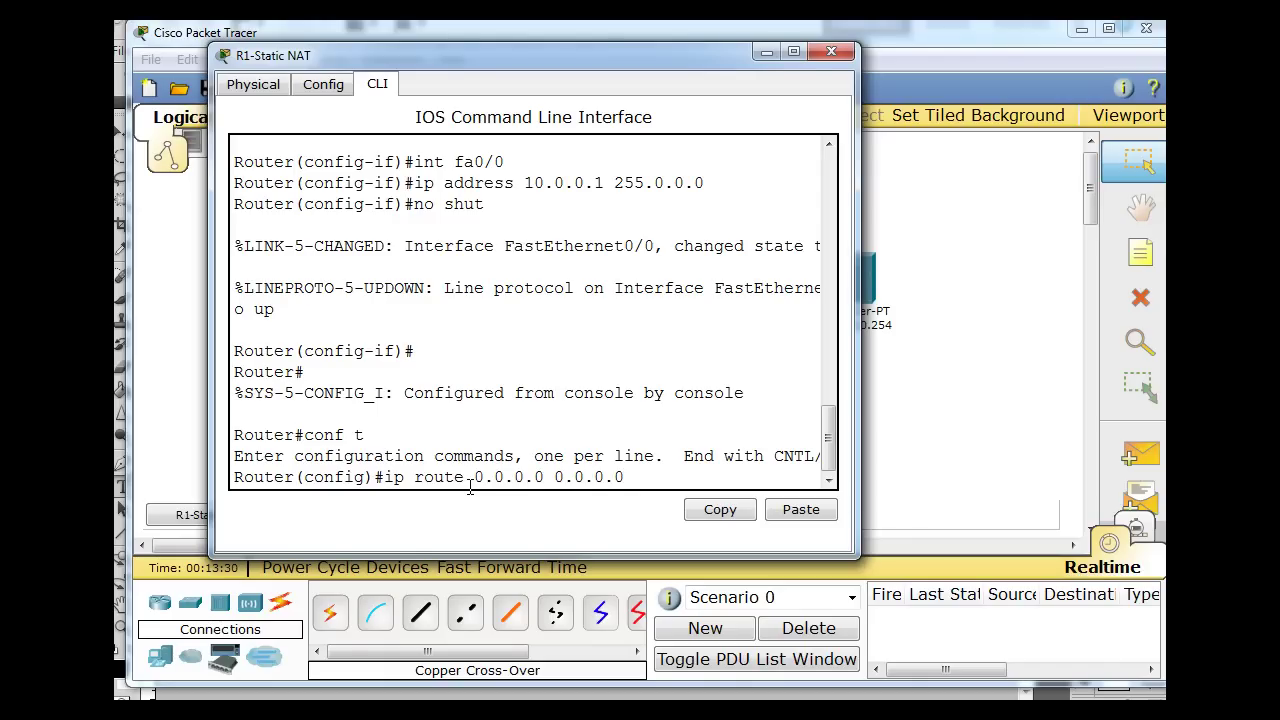
pyautogui.write(' s2/0')
pyautogui.press('Return')
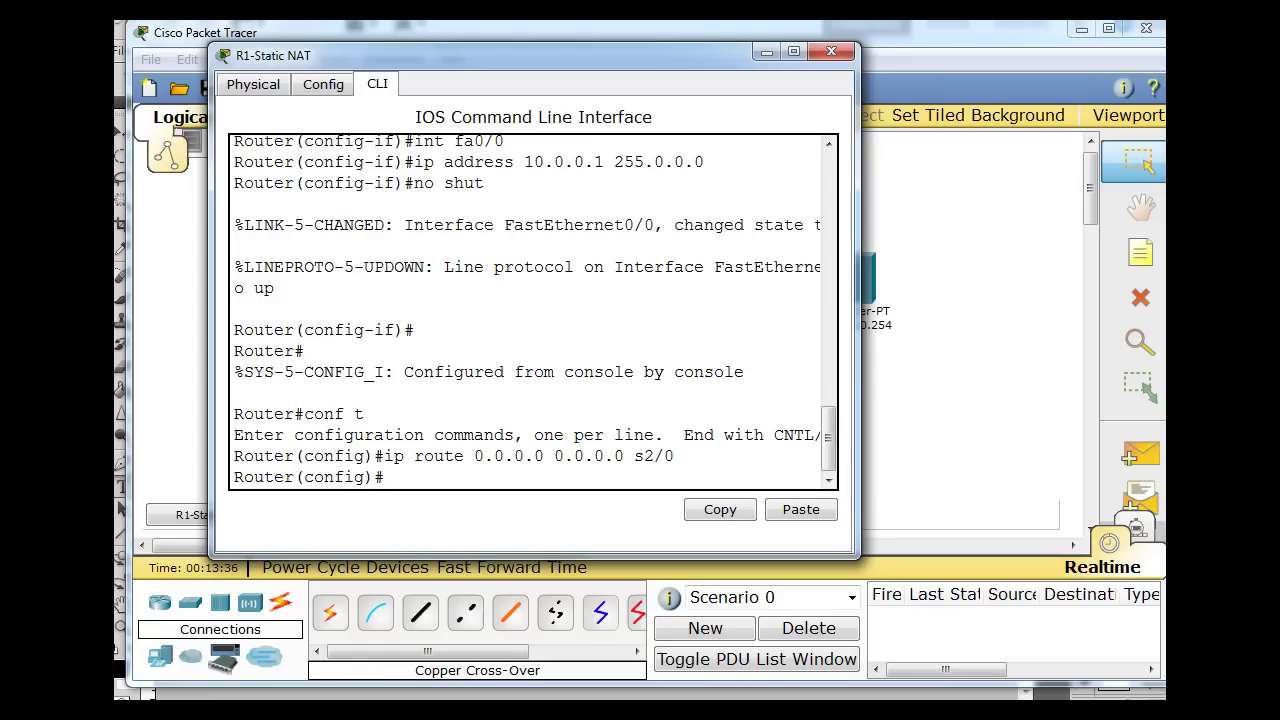
pyautogui.click(813, 55)
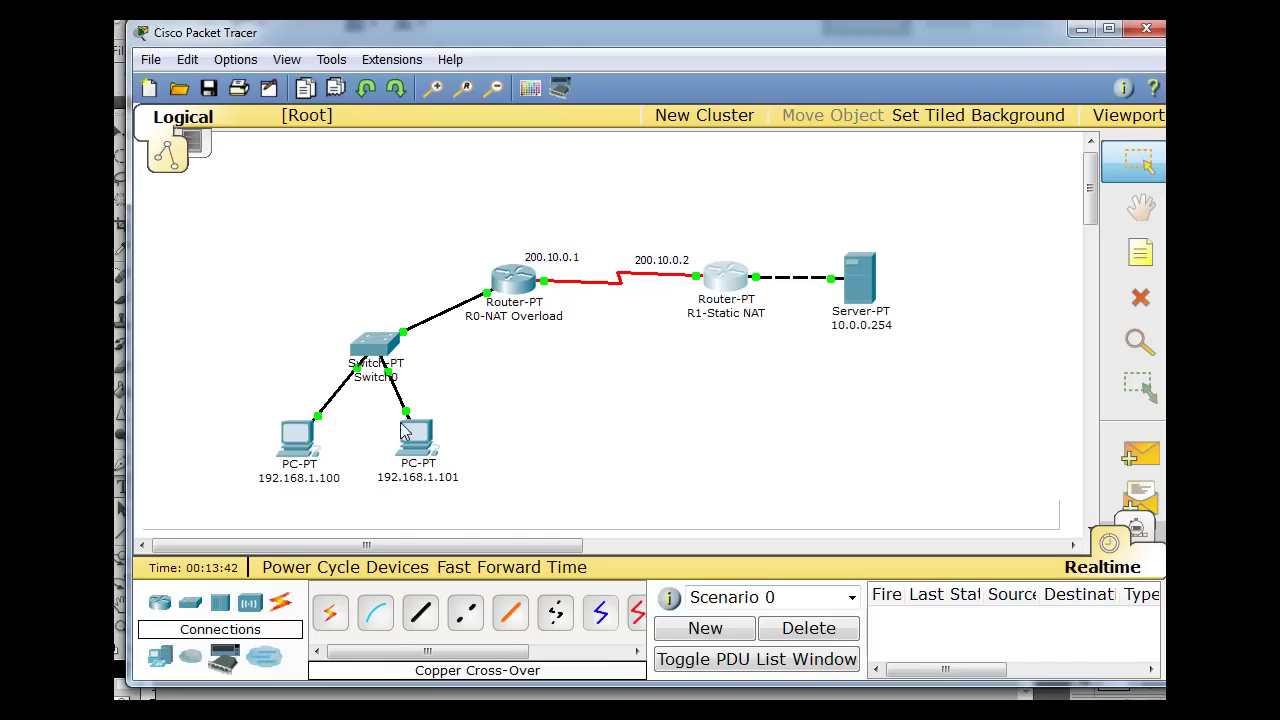
# Ping the server at 10.0.0.254 from the command prompt of PC 192.168.1.100, then close the PC's window
pyautogui.click(288, 442)
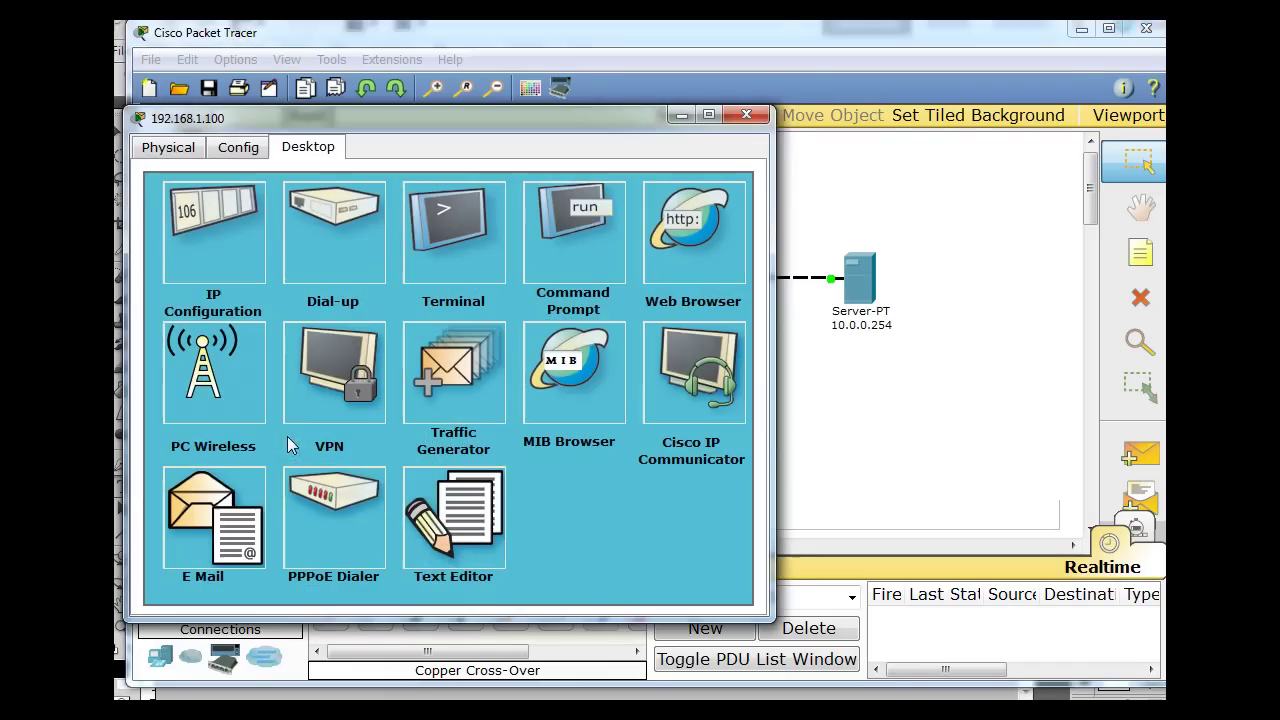
pyautogui.click(568, 227)
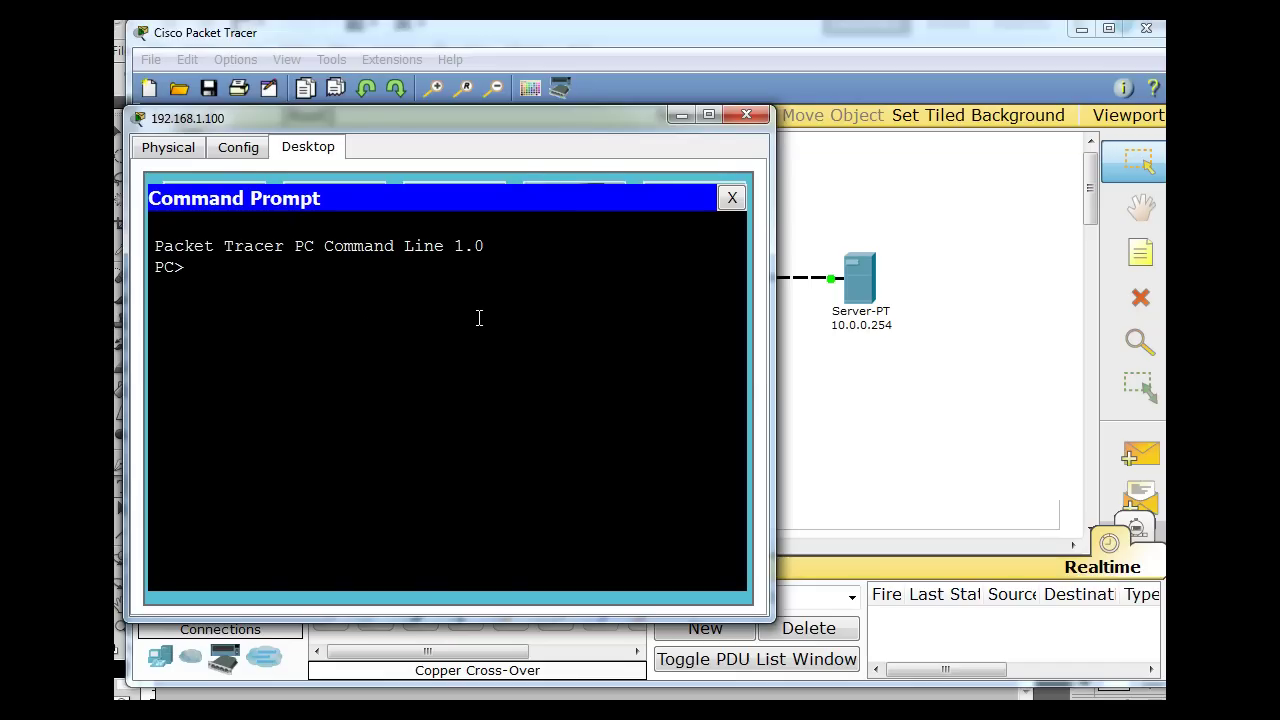
pyautogui.write('ping 10.0.0.254')
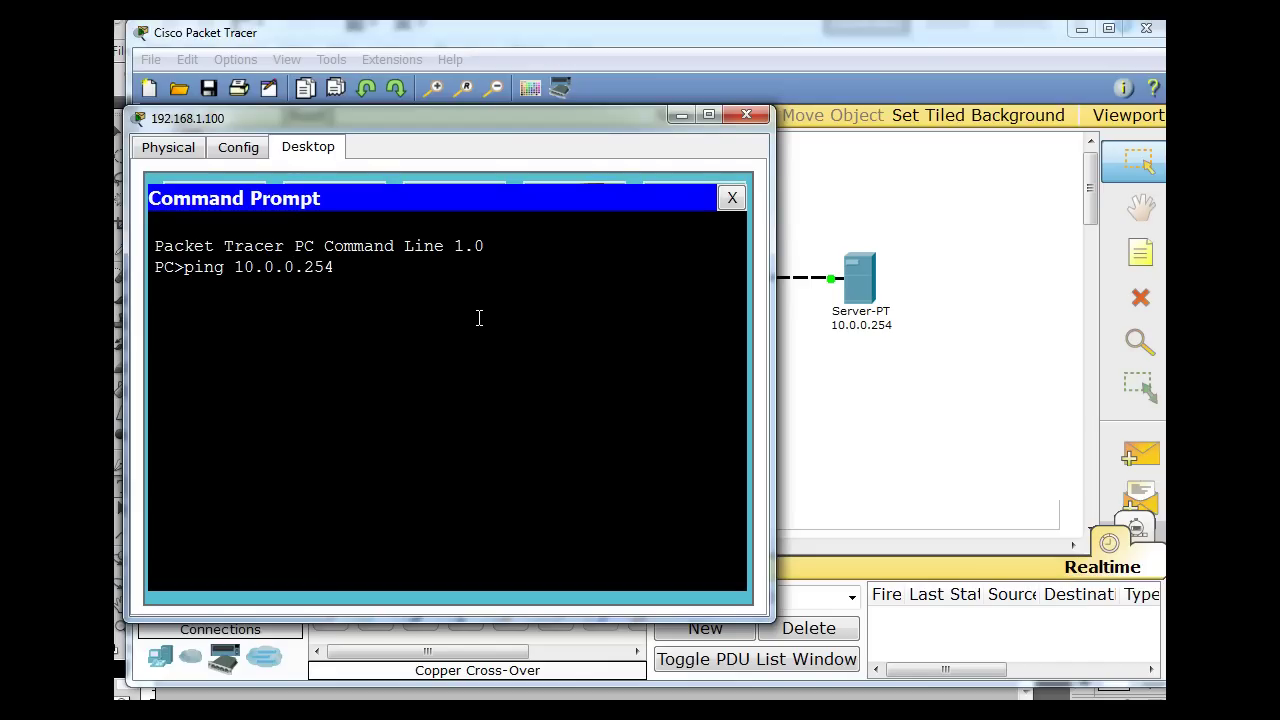
pyautogui.press('Return')
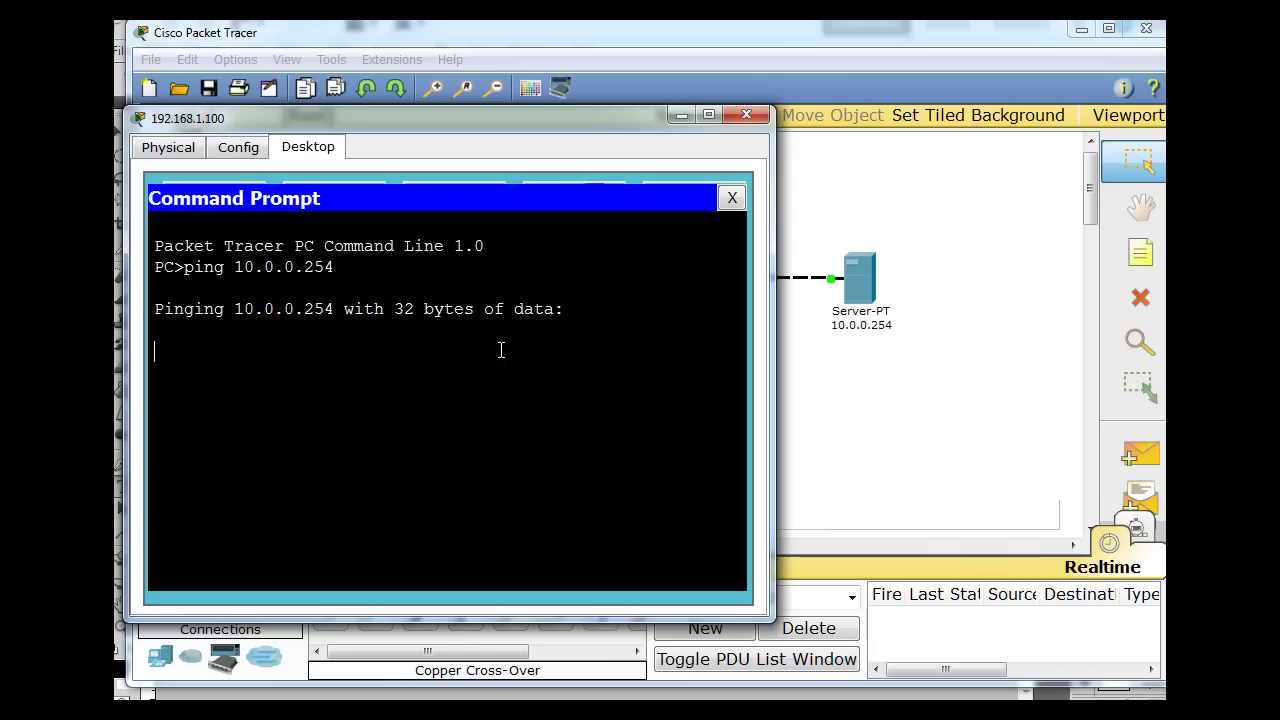
pyautogui.moveTo(507, 116); pyautogui.dragTo(609, 118)
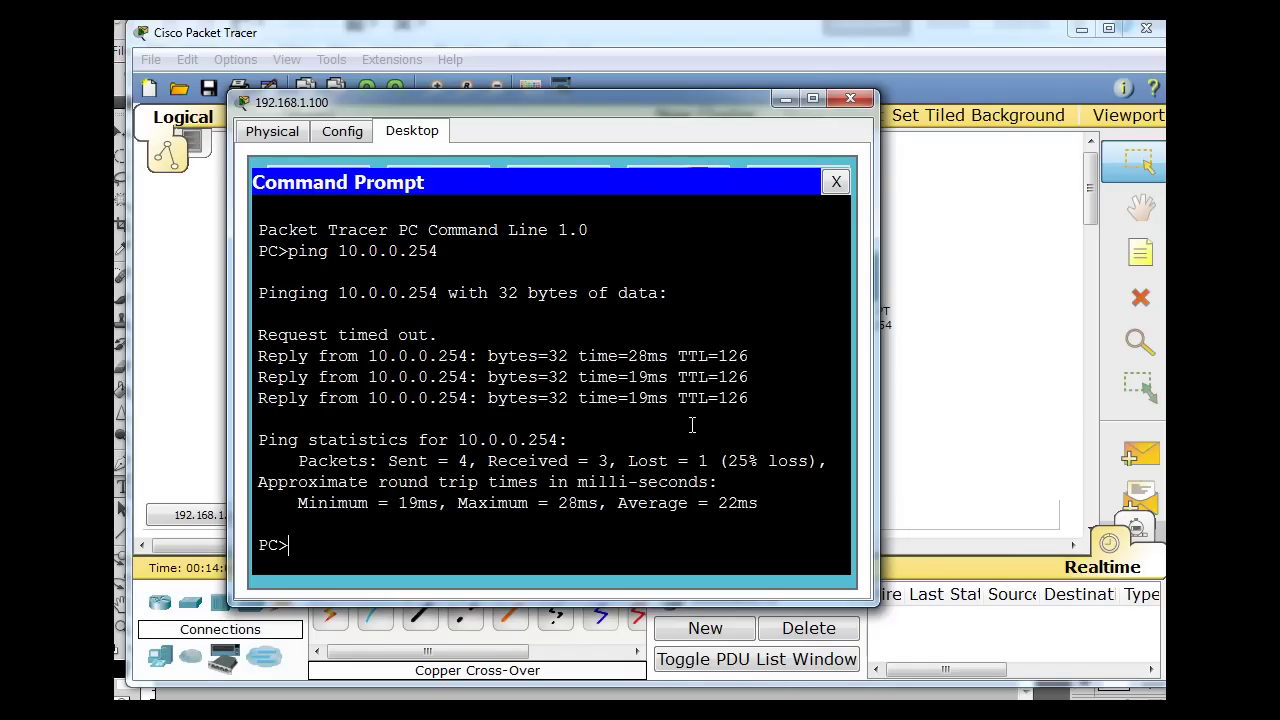
pyautogui.click(851, 98)
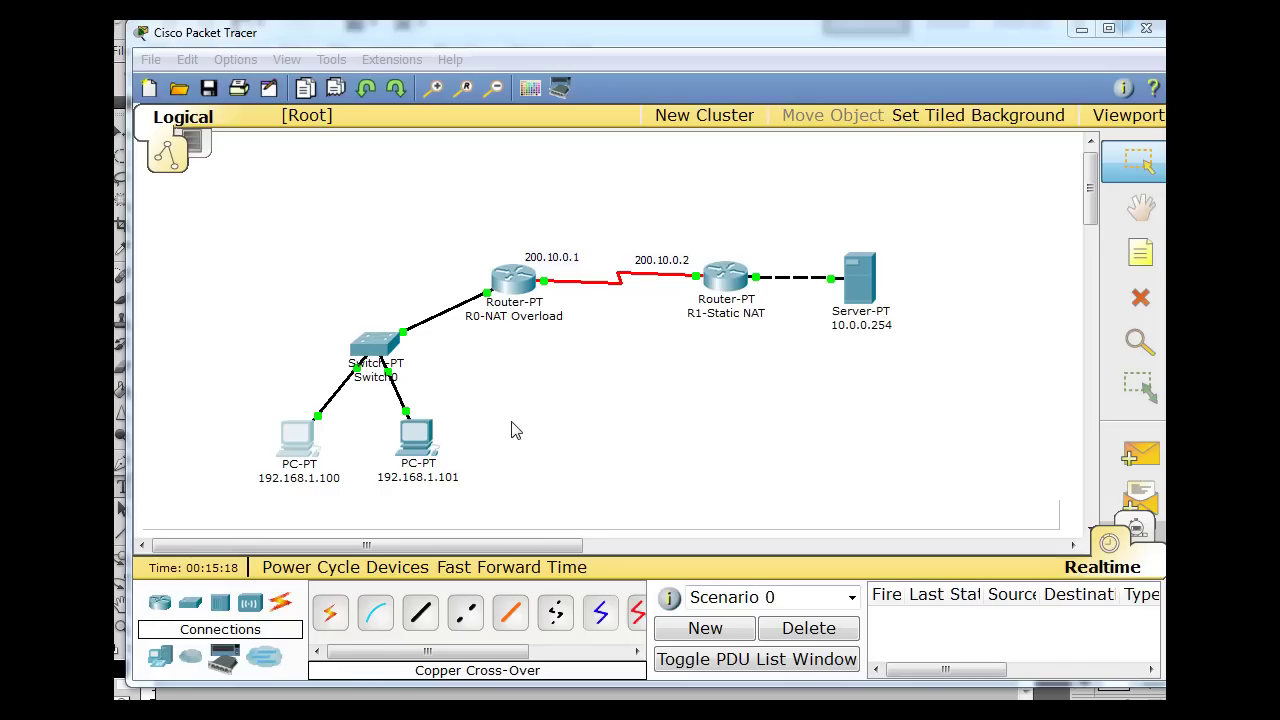
# Open the web browser of PC 192.168.1.100 and load the server's page at 10.0.0.254
pyautogui.click(857, 311)
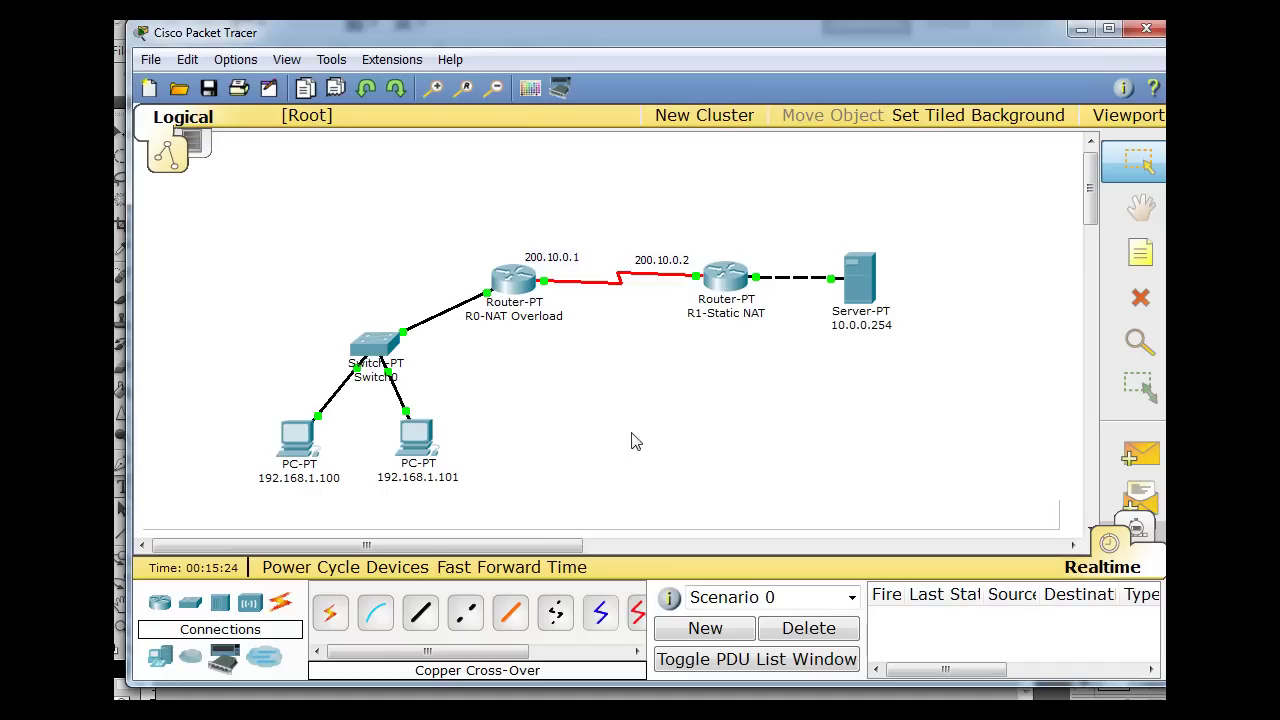
pyautogui.click(299, 441)
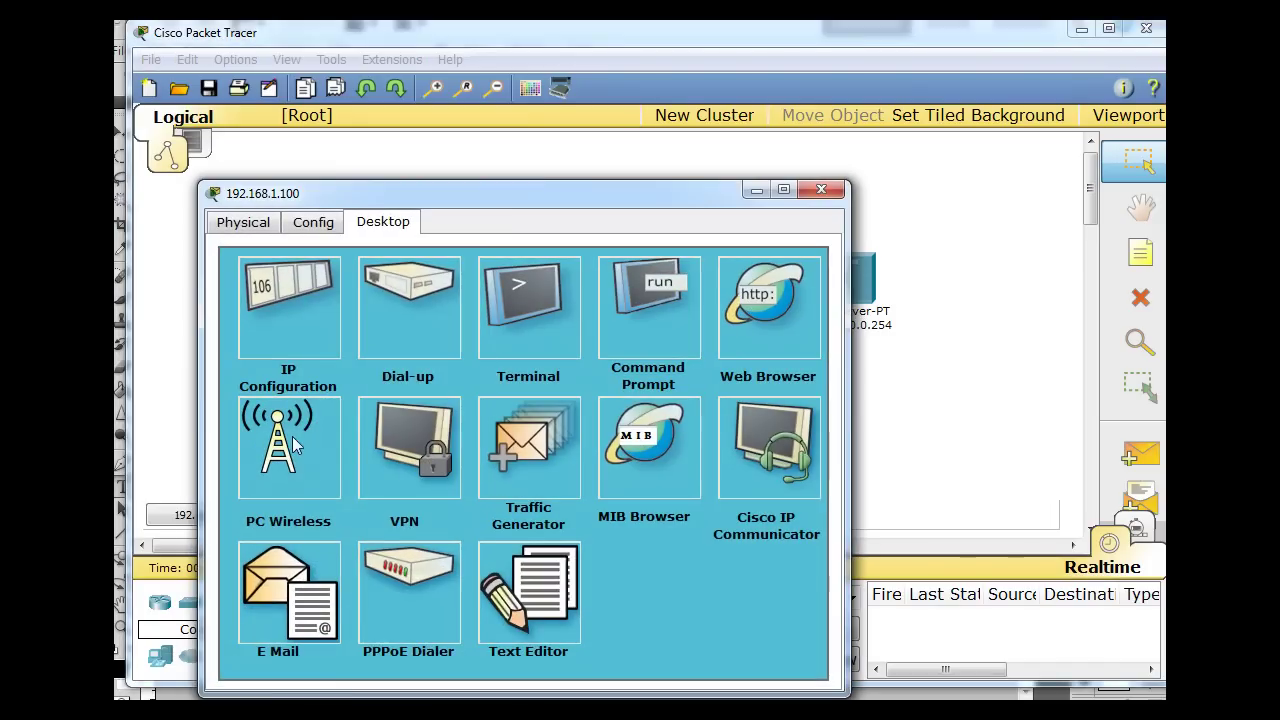
pyautogui.moveTo(549, 193); pyautogui.dragTo(467, 104)
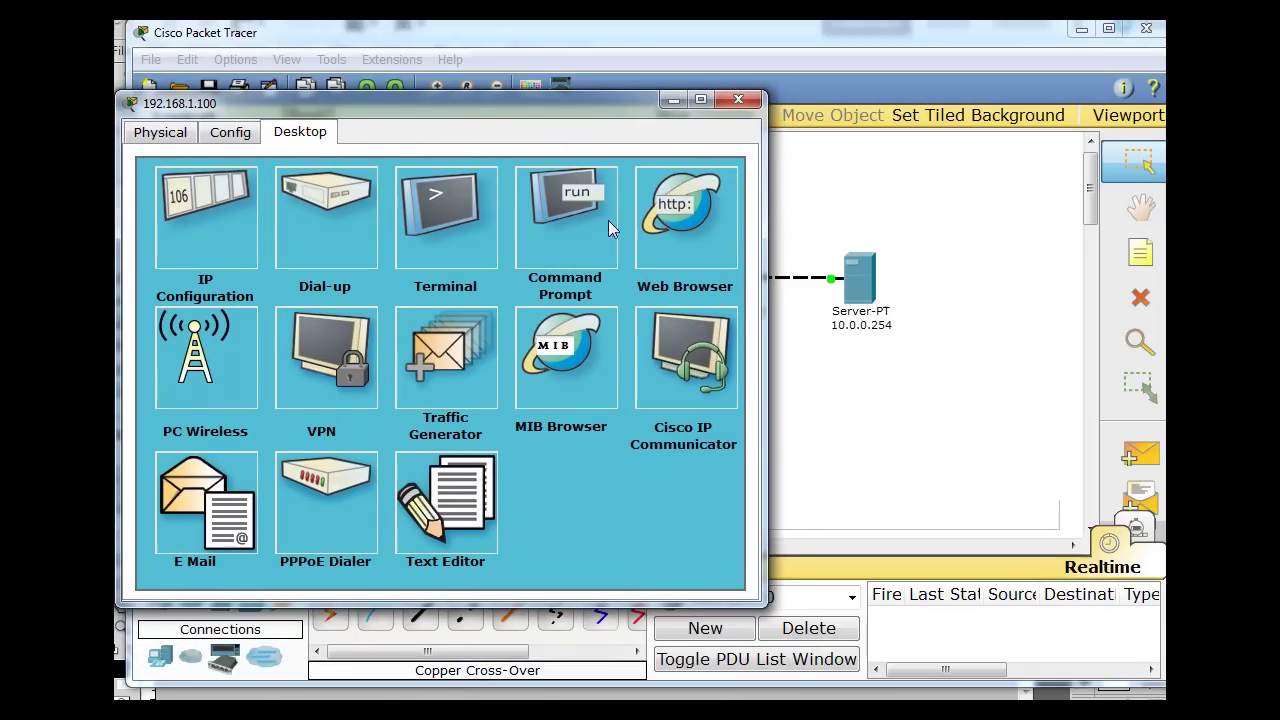
pyautogui.click(674, 228)
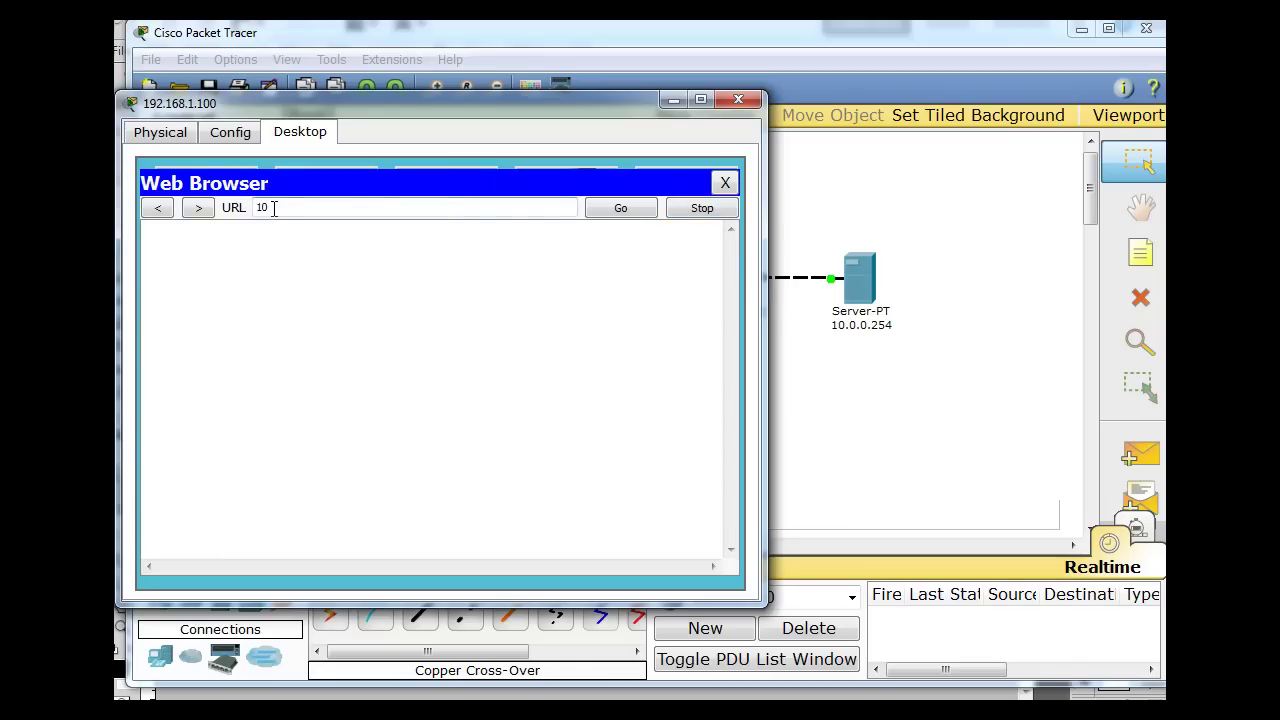
pyautogui.click(274, 207)
pyautogui.write('10.0.0.254')
pyautogui.press('Return')
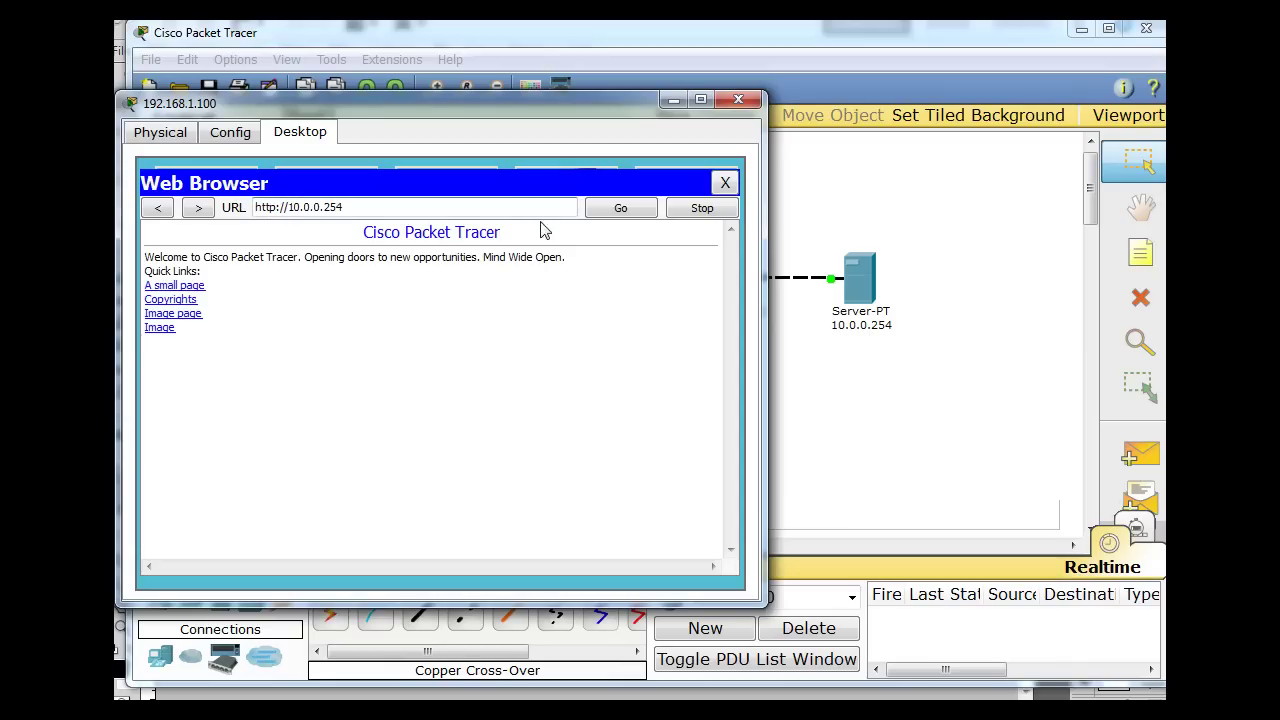
pyautogui.moveTo(502, 112); pyautogui.dragTo(498, 74)
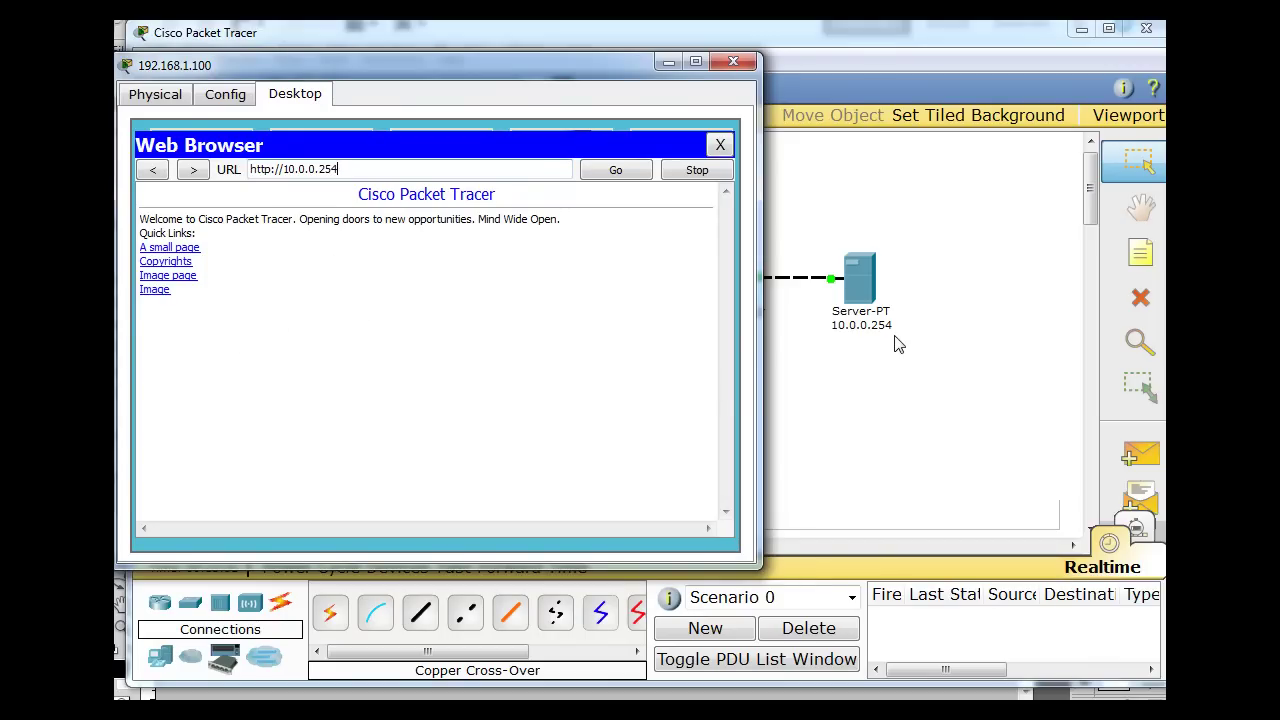
# Try to load 200.10.0.2 in the web browser of PC 192.168.1.100, then close the PC's window
pyautogui.moveTo(559, 65); pyautogui.dragTo(625, 409)
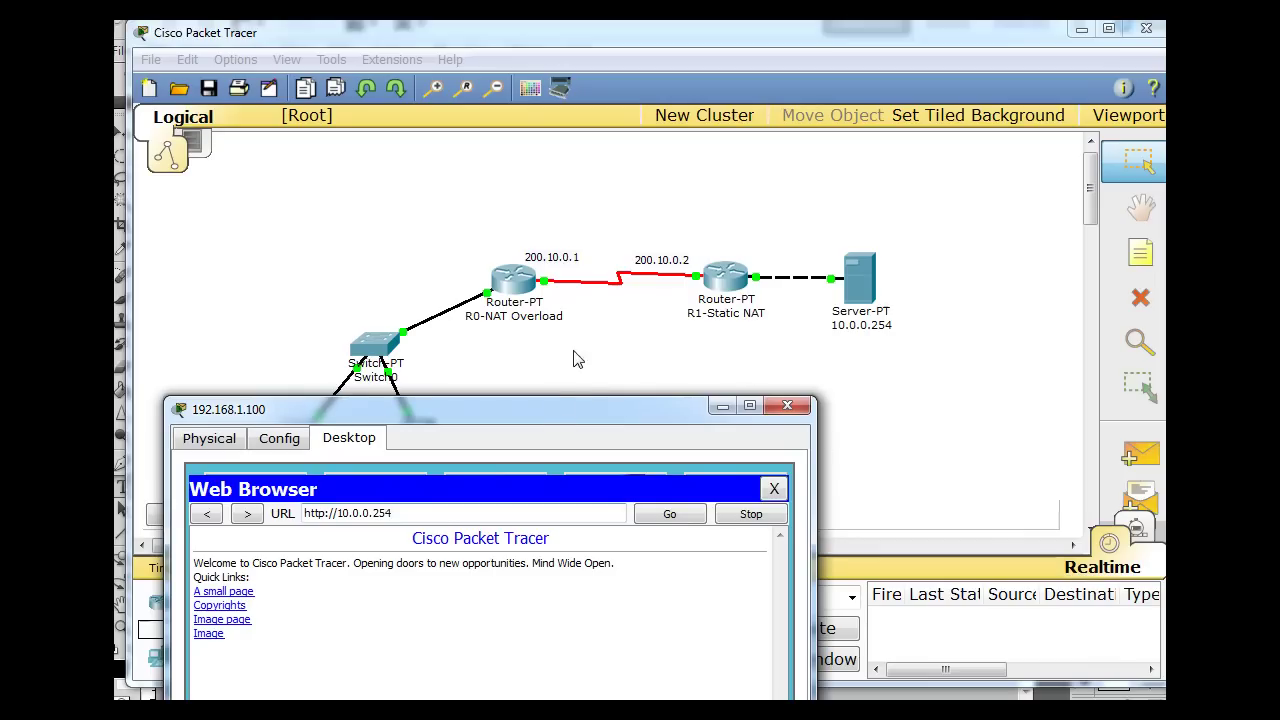
pyautogui.moveTo(550, 410); pyautogui.dragTo(528, 345)
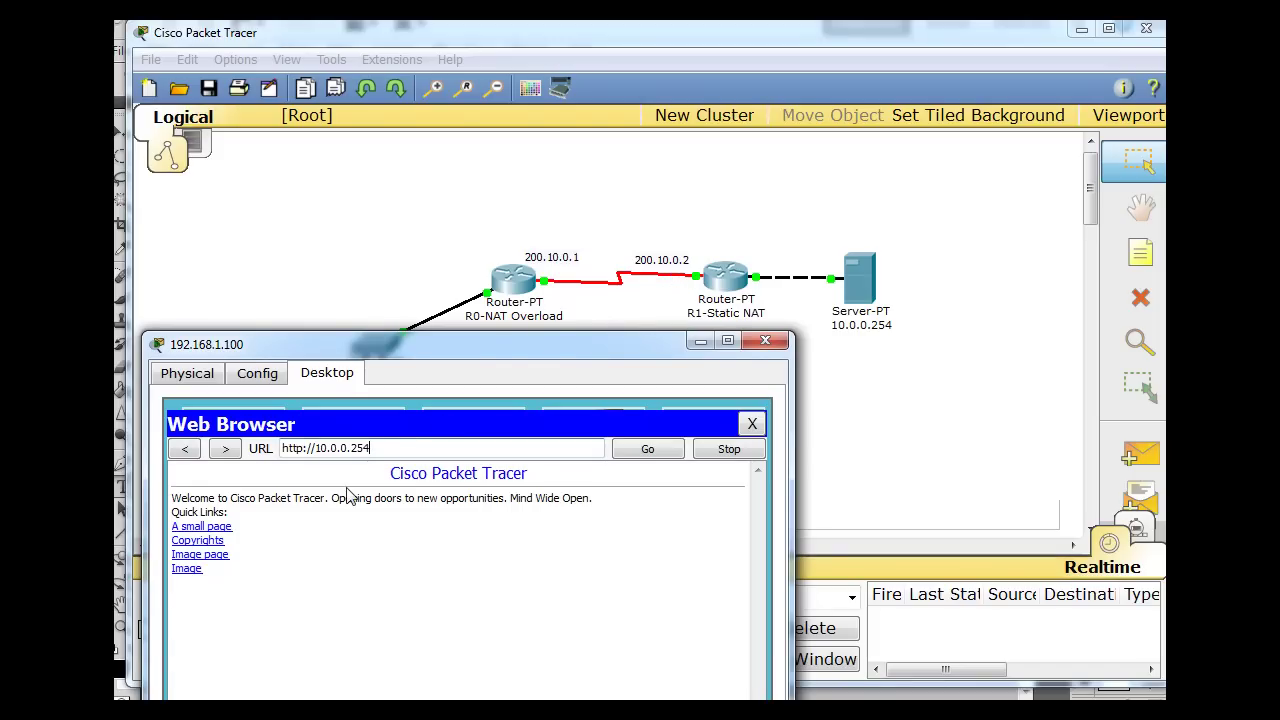
pyautogui.moveTo(372, 449); pyautogui.dragTo(319, 459)
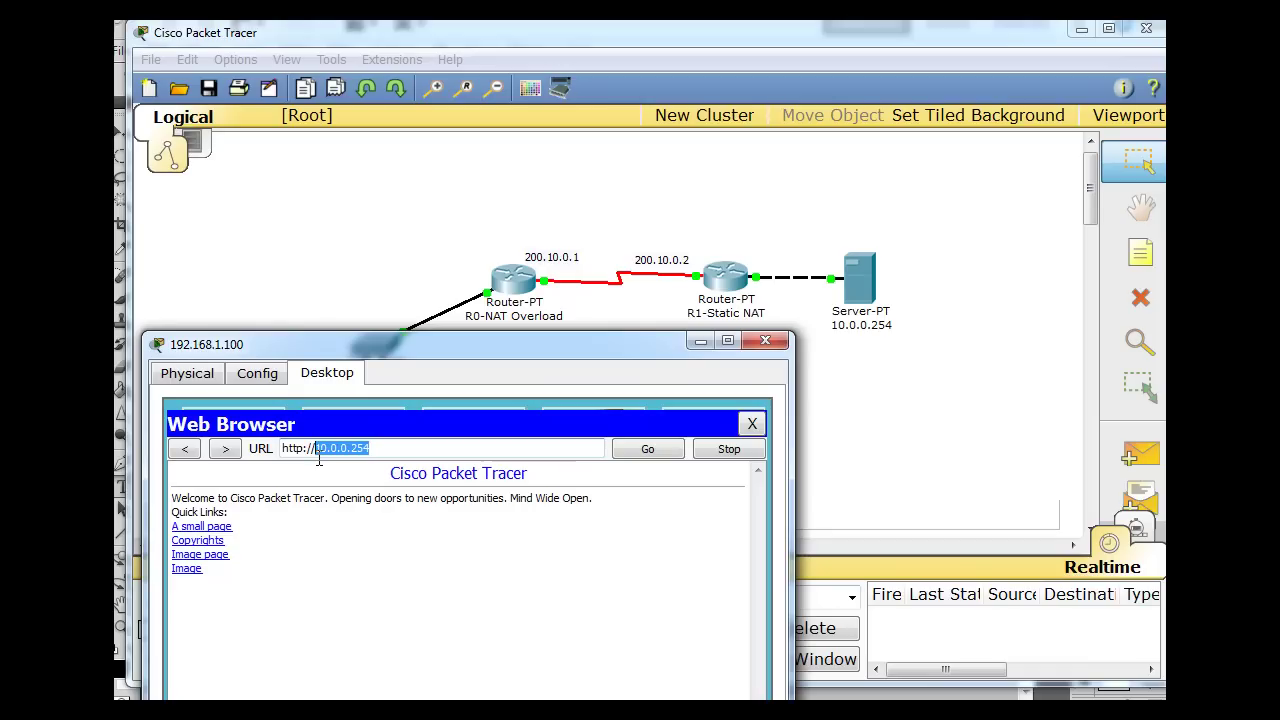
pyautogui.write('200.10.0.2')
pyautogui.press('Return')
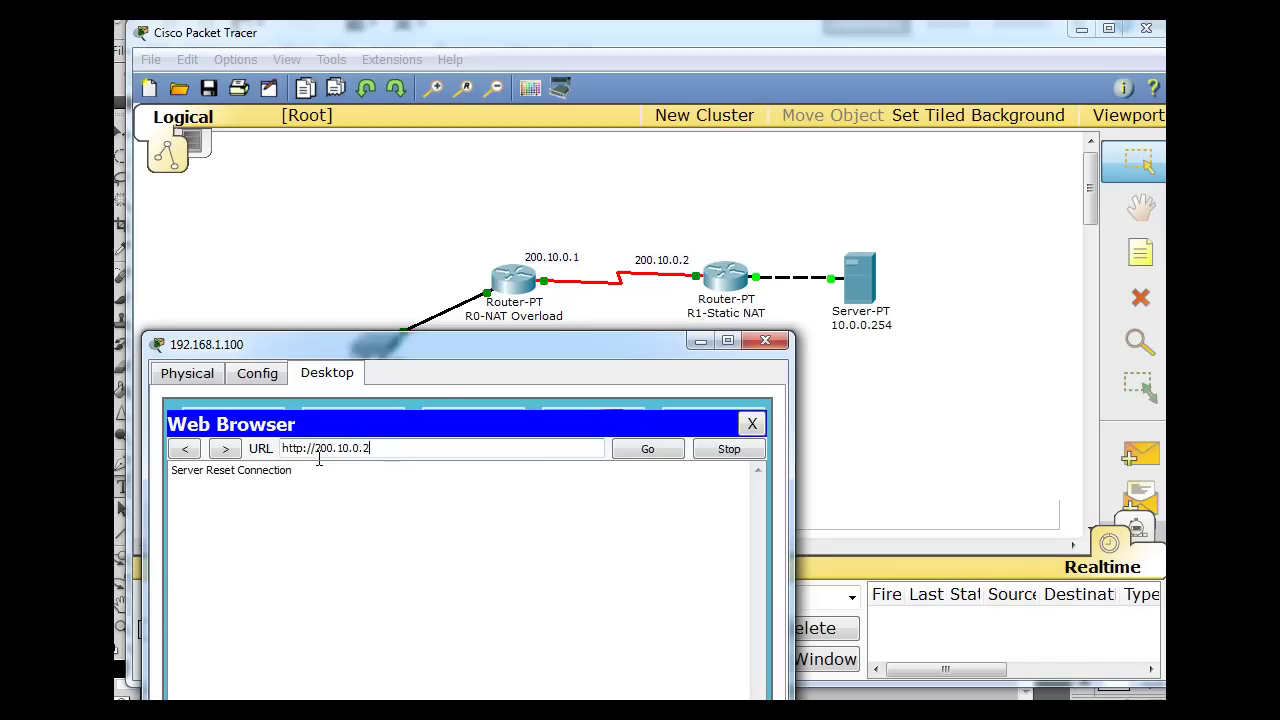
pyautogui.moveTo(472, 351)
pyautogui.mouseDown()
pyautogui.moveTo(459, 308)
pyautogui.moveTo(481, 361)
pyautogui.mouseUp()
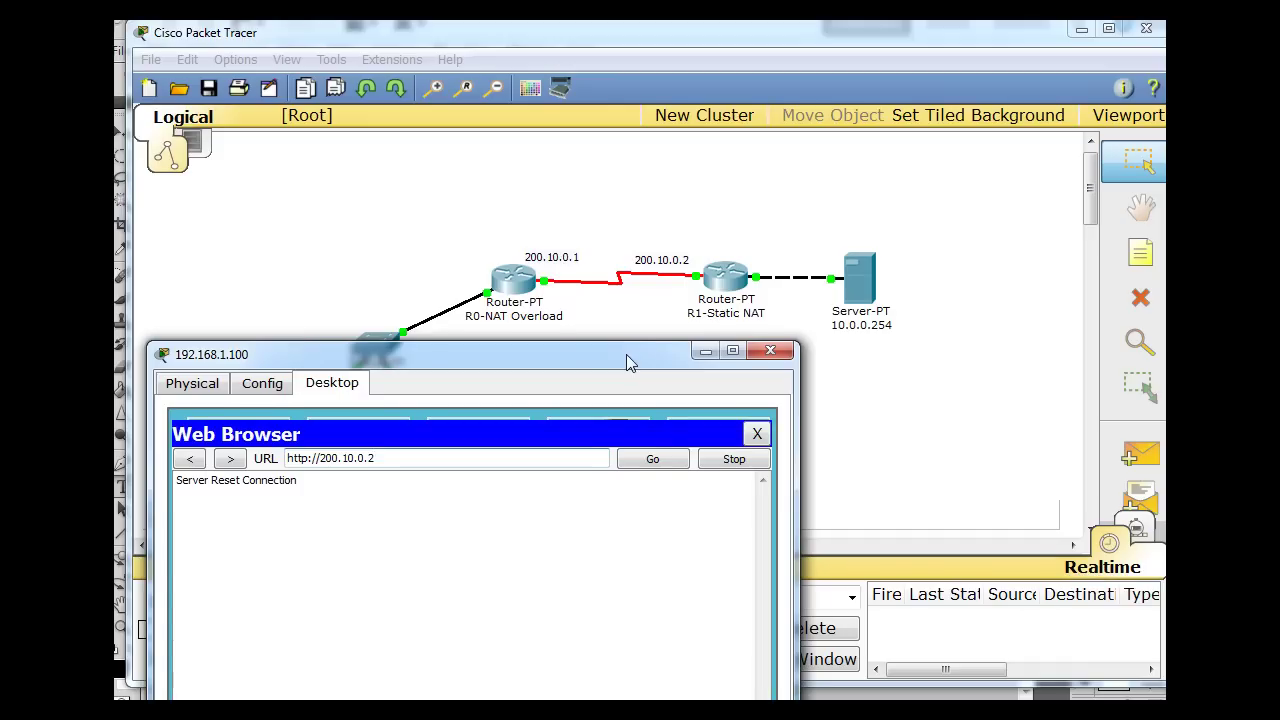
pyautogui.moveTo(627, 355); pyautogui.dragTo(637, 360)
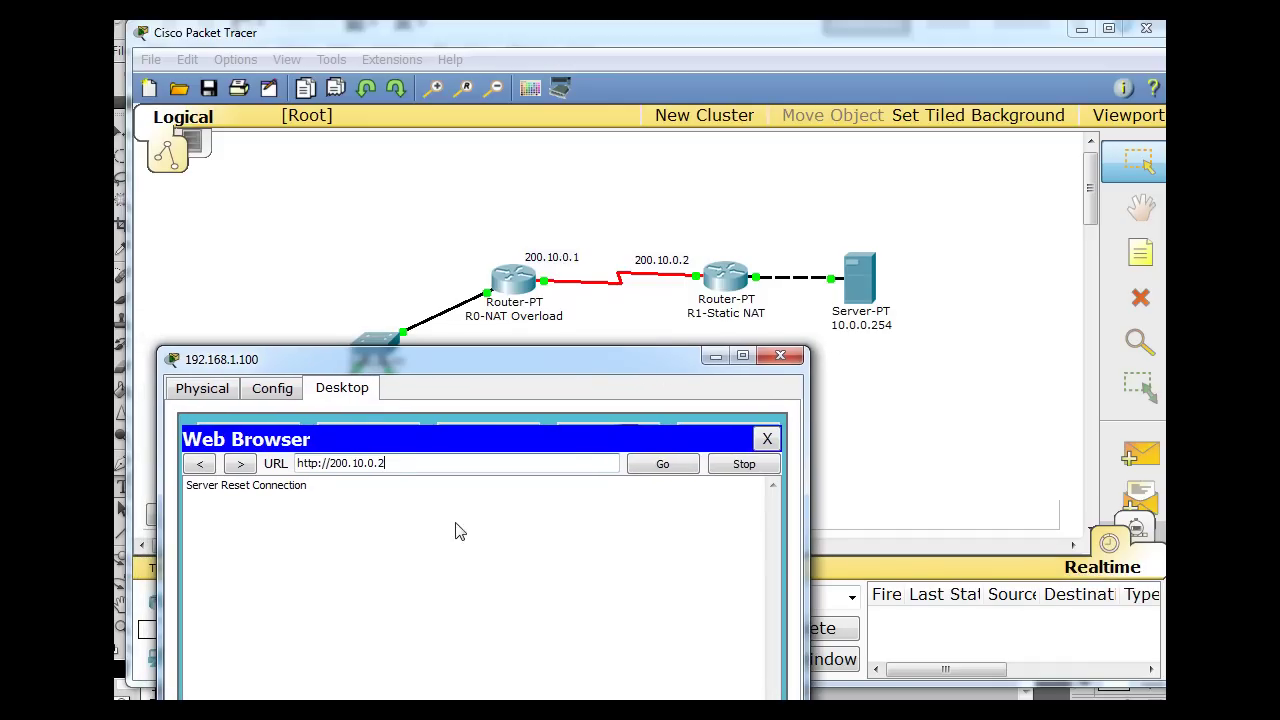
pyautogui.moveTo(582, 360)
pyautogui.mouseDown()
pyautogui.moveTo(564, 348)
pyautogui.moveTo(565, 364)
pyautogui.mouseUp()
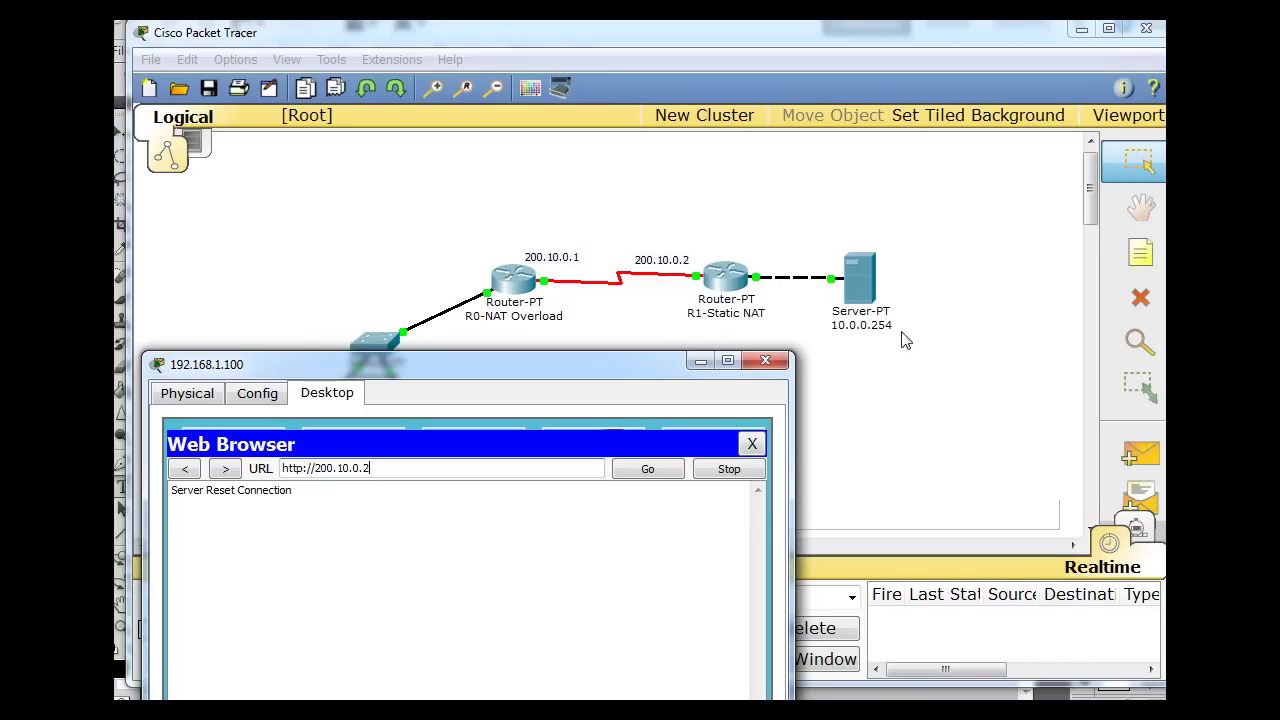
pyautogui.moveTo(639, 368); pyautogui.dragTo(642, 126)
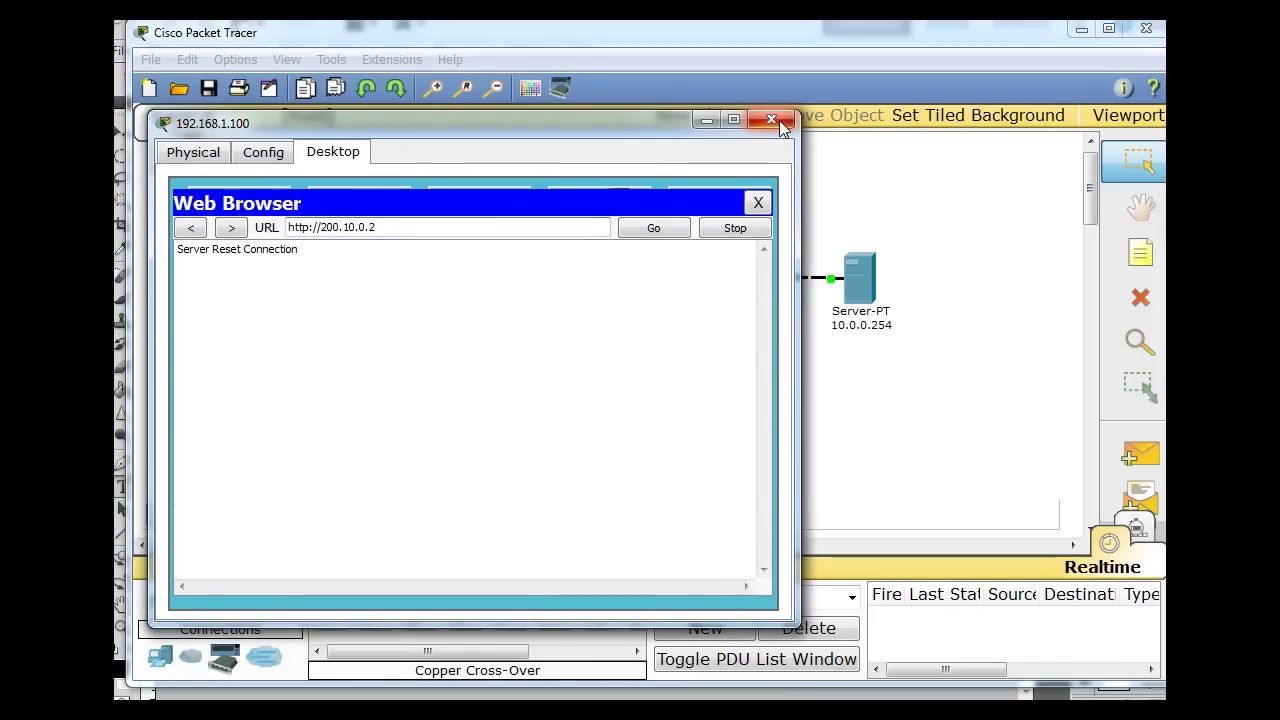
pyautogui.moveTo(665, 122); pyautogui.dragTo(675, 116)
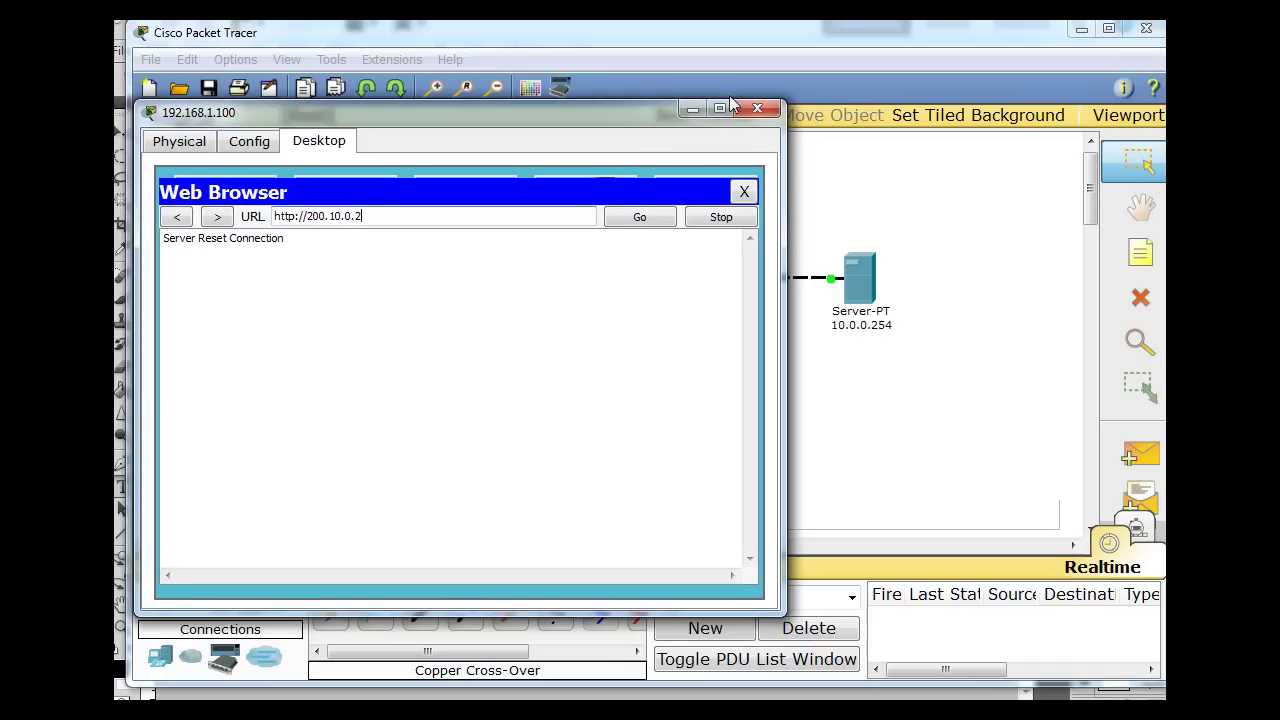
pyautogui.click(757, 108)
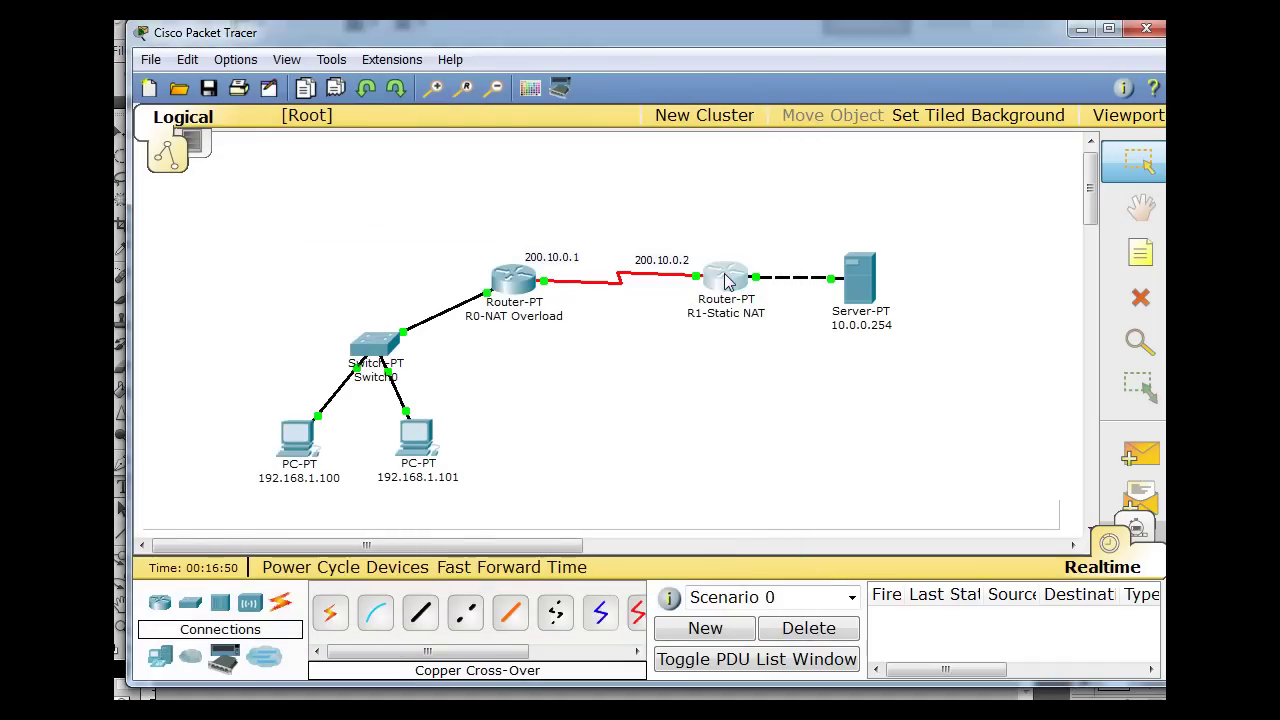
# Add the static NAT mapping ip nat inside source static 10.0.0.254 200.10.0.2 in the command line of R1-Static NAT
pyautogui.click(727, 283)
pyautogui.moveTo(646, 172); pyautogui.dragTo(769, 98)
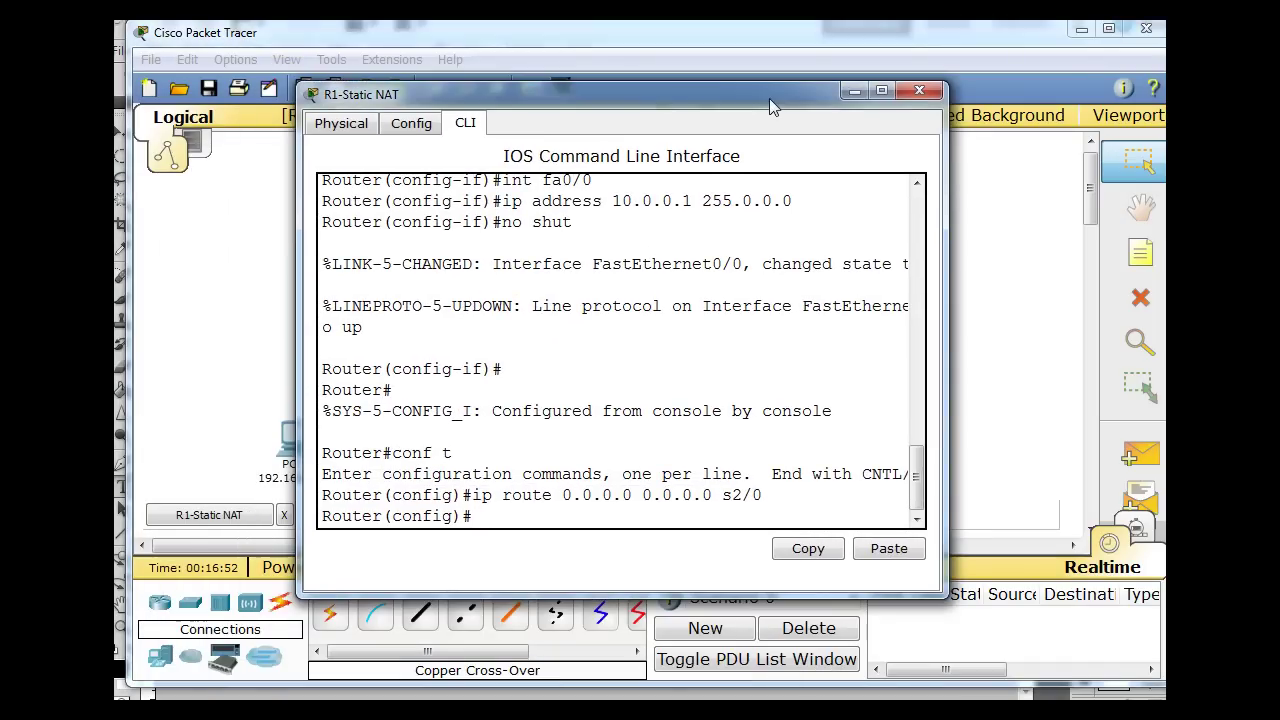
pyautogui.press('Return')
pyautogui.press('Return')
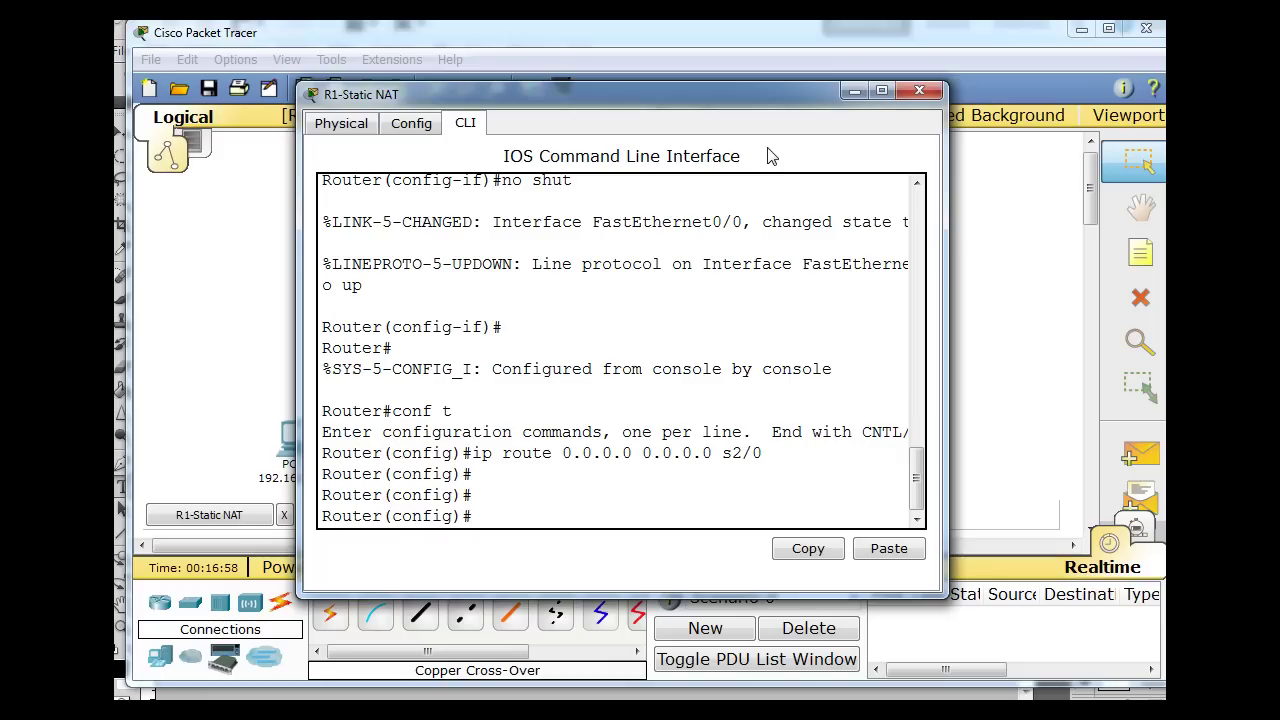
pyautogui.write('ip nat inside')
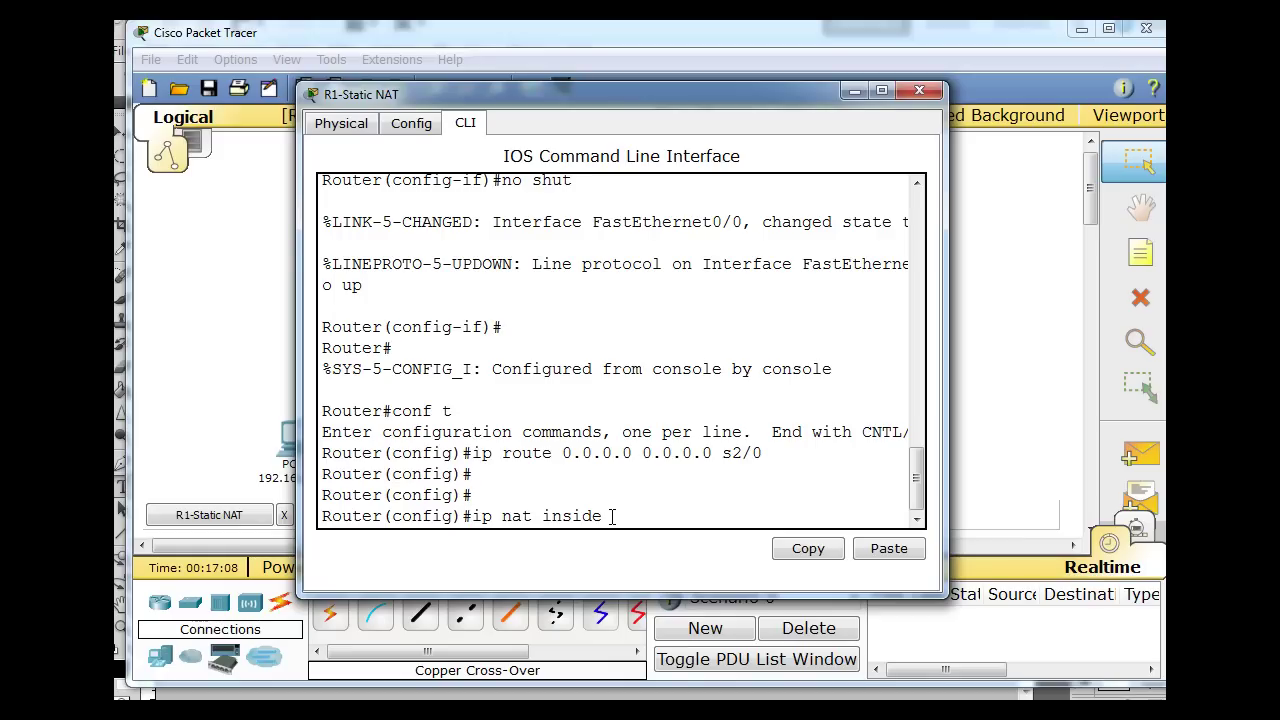
pyautogui.write('ource static 10')
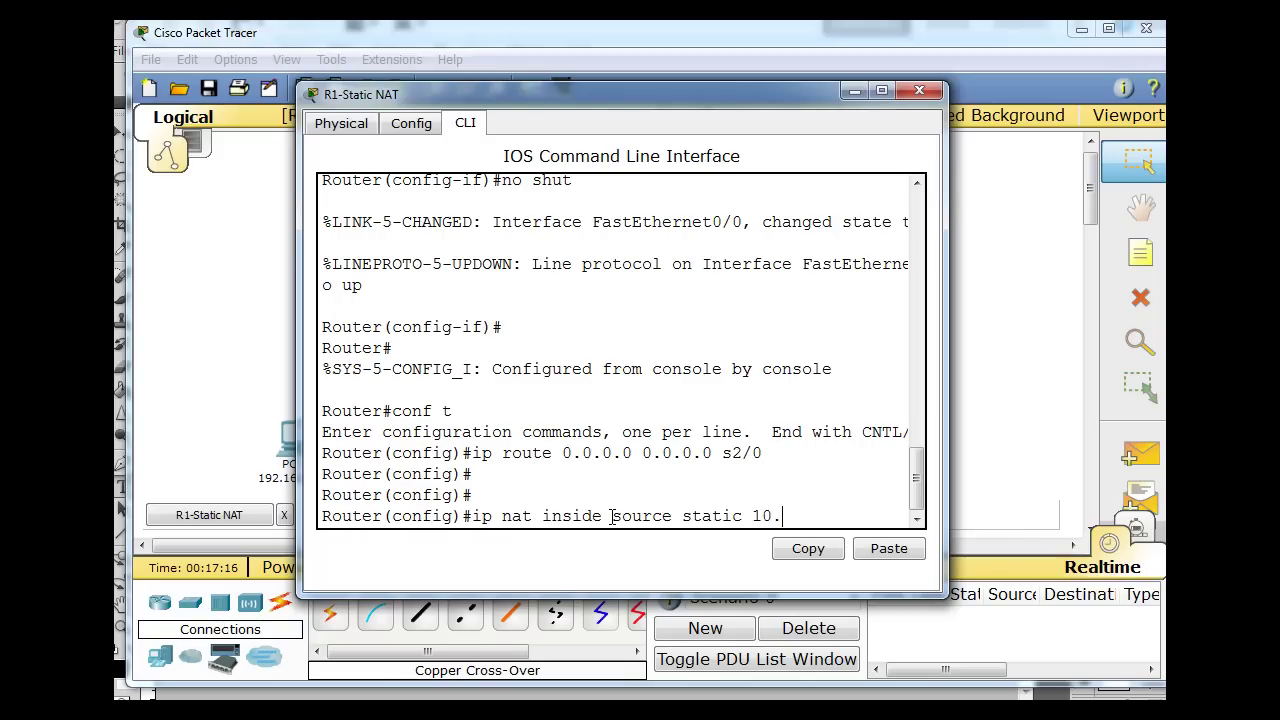
pyautogui.write('.0.0.254')
pyautogui.moveTo(947, 441); pyautogui.dragTo(1165, 441)
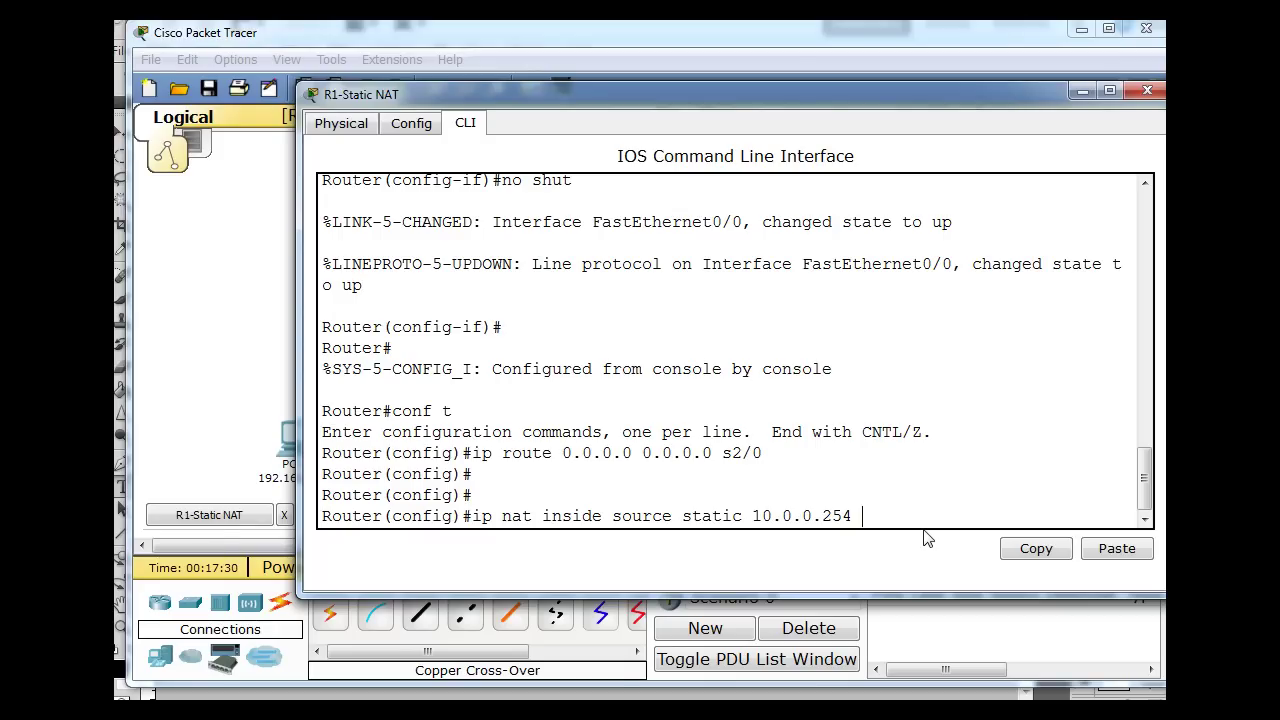
pyautogui.write('200.10.0.2')
pyautogui.press('Return')
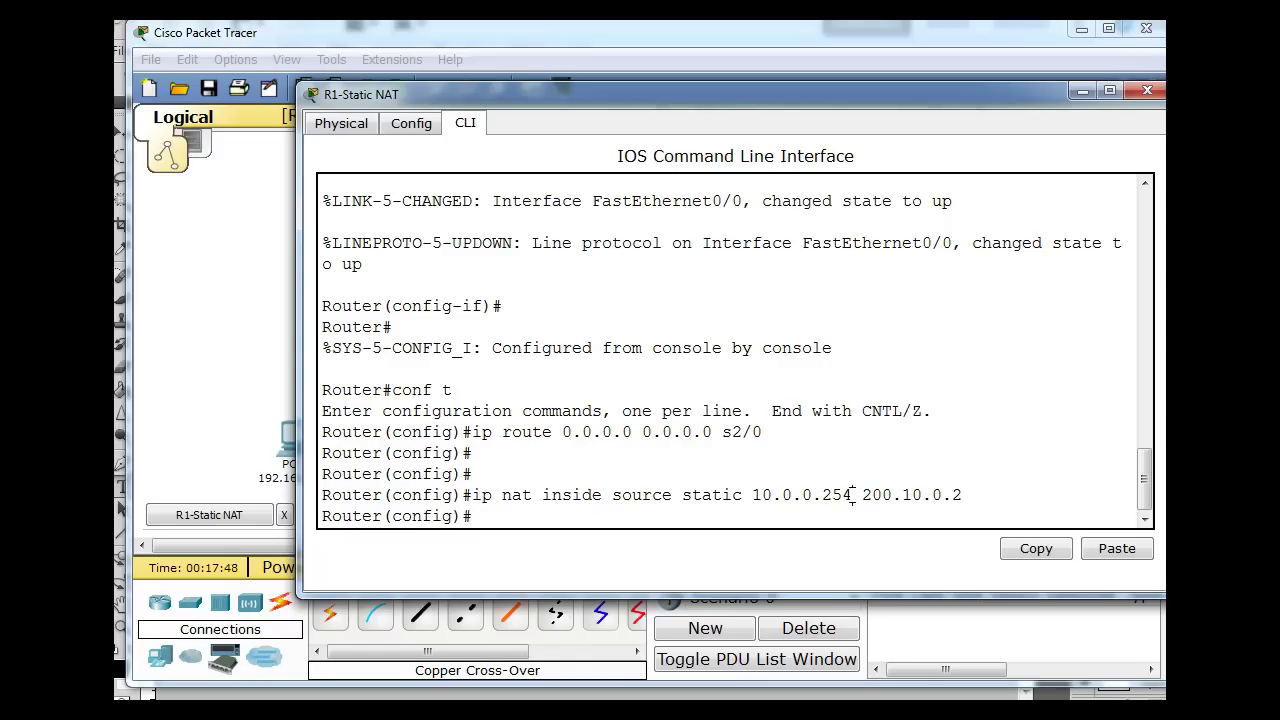
pyautogui.moveTo(858, 494); pyautogui.dragTo(960, 487)
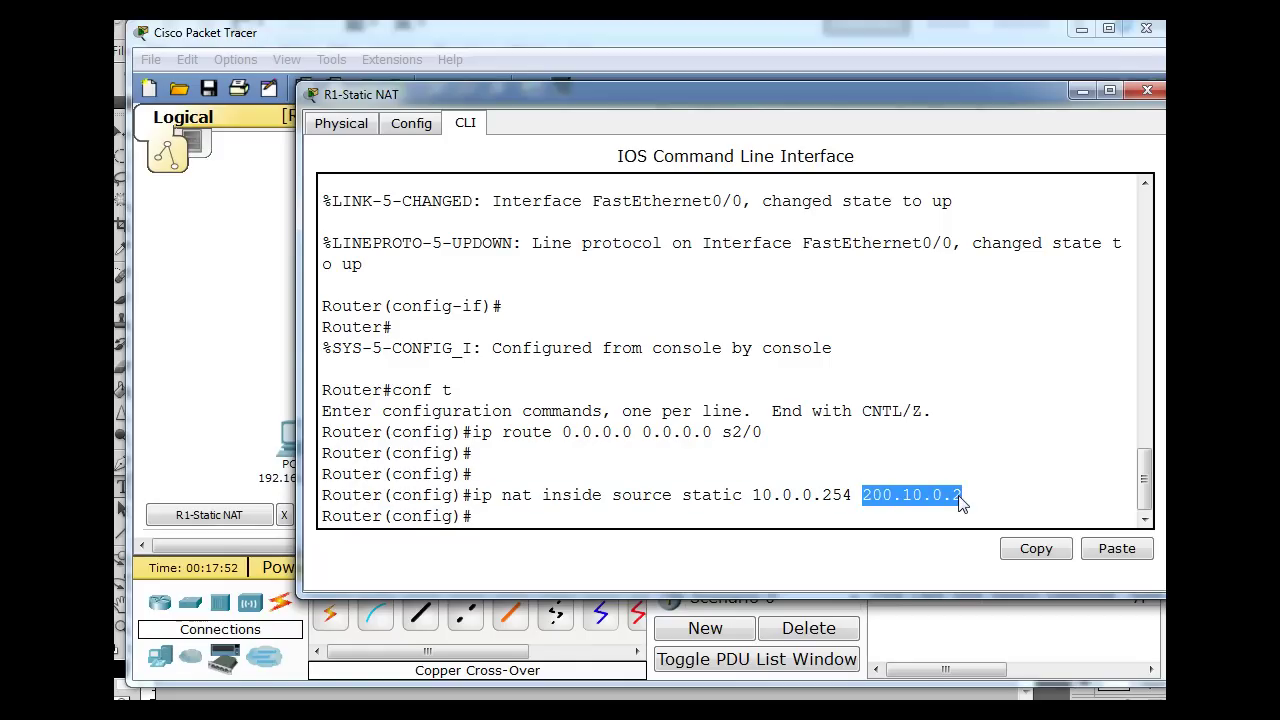
# Enter interface s2/0 on R1-Static NAT and mark it as the NAT outside interface with ip nat outside
pyautogui.click(499, 514)
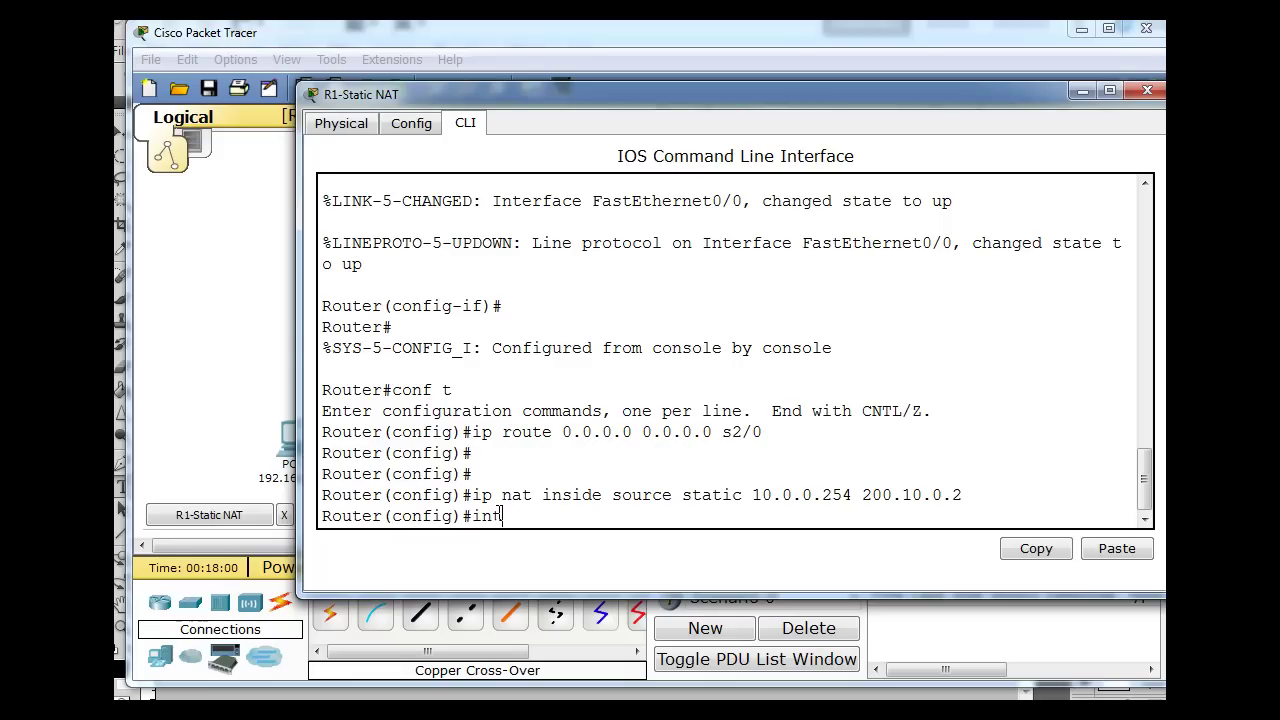
pyautogui.write('s2/0')
pyautogui.press('Return')
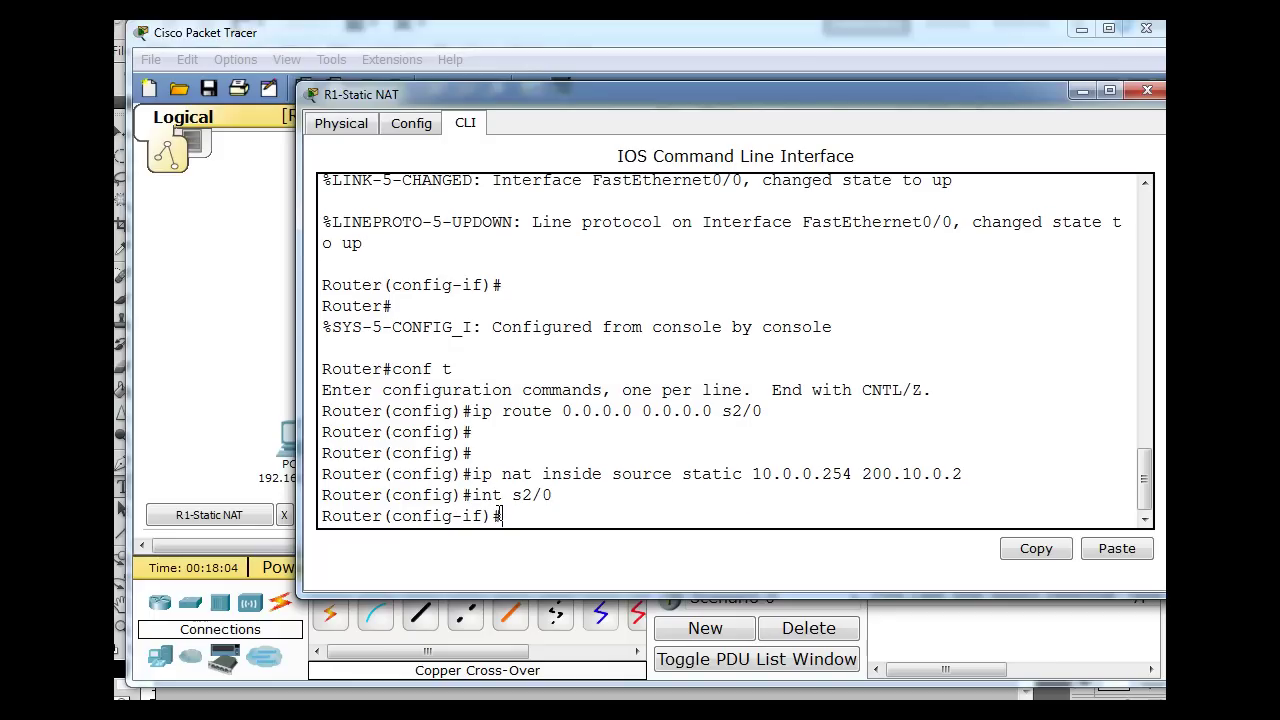
pyautogui.write('ip nat outside')
pyautogui.press('Return')
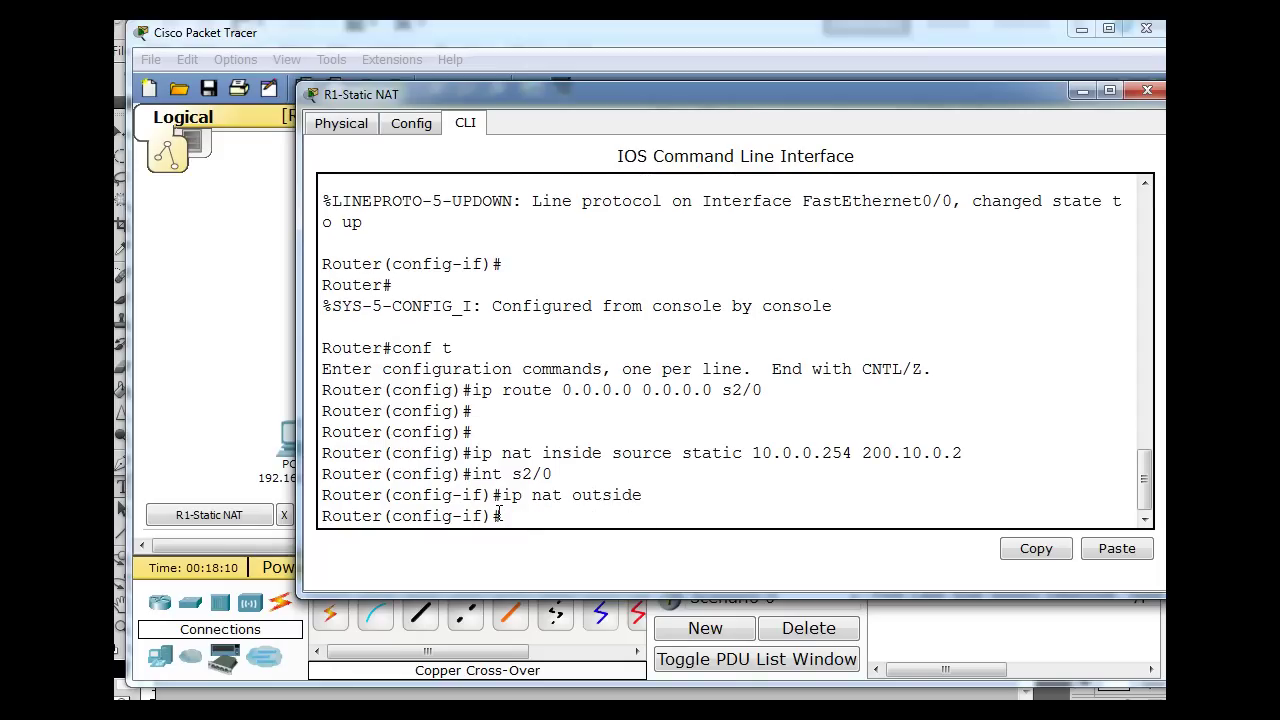
# Mark interface fa0/0 on R1-Static NAT as inside with ip nat inside, then return to privileged mode
pyautogui.write('int fa0/0')
pyautogui.press('Return')
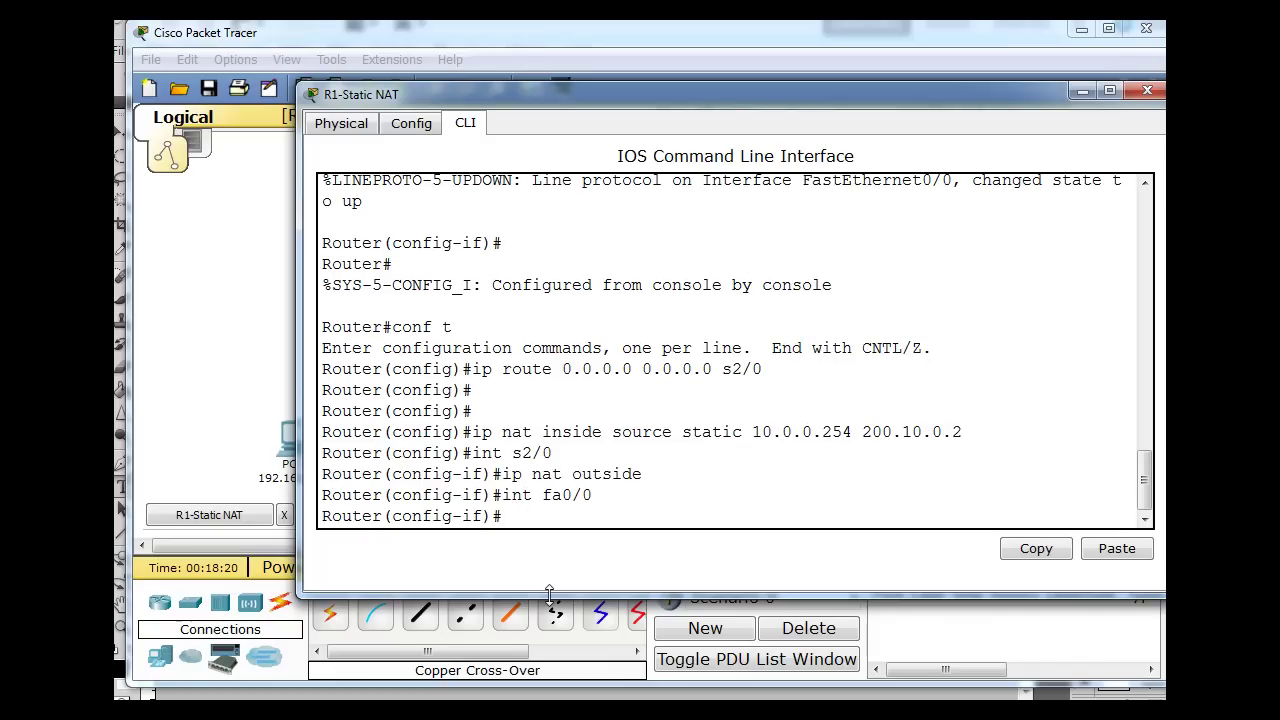
pyautogui.write('ip nat inside')
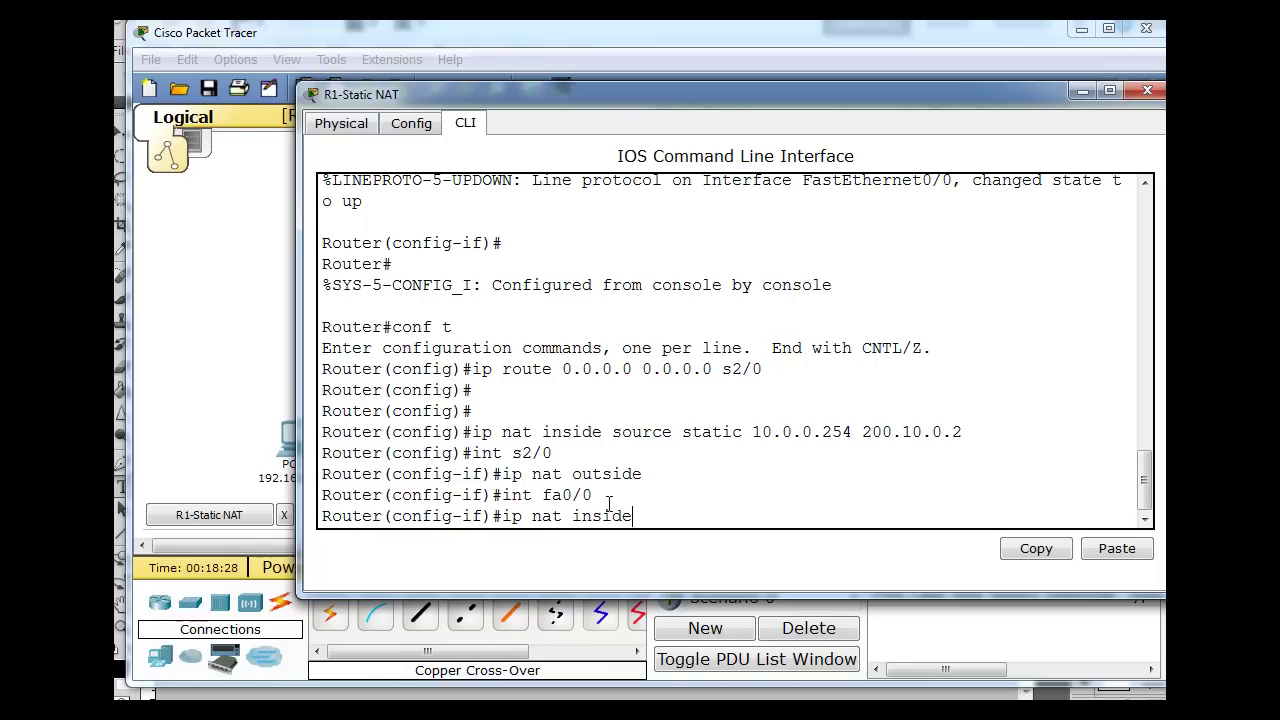
pyautogui.press('Return')
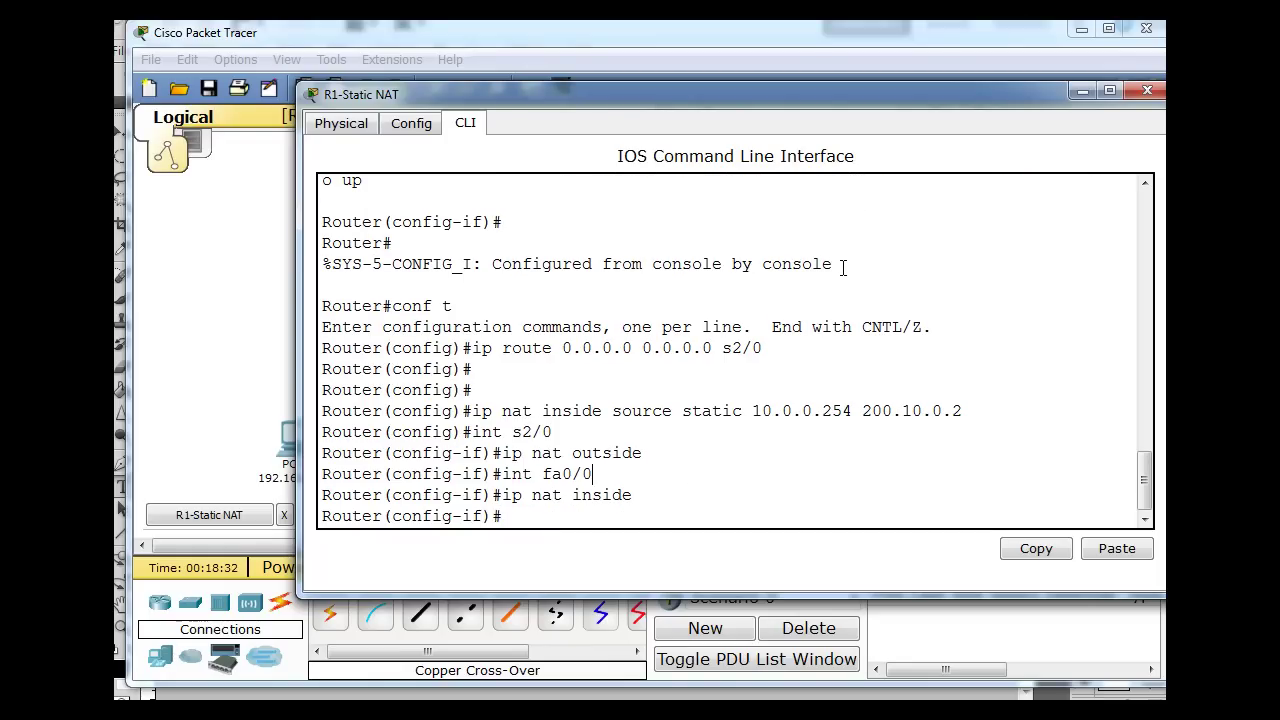
pyautogui.hotkey('ctrl', 'z')
pyautogui.press('Return')
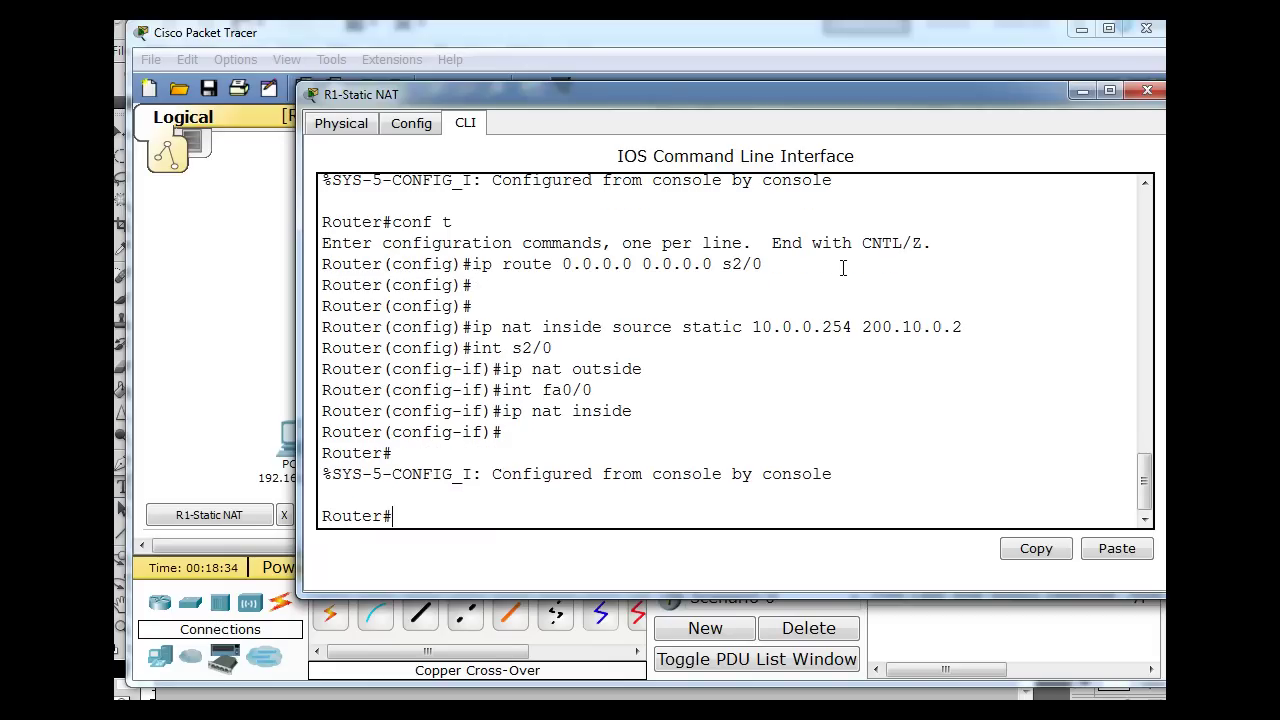
# Display R1-Static NAT's running configuration with show run and examine the interface NAT roles and the static NAT entry through to the end
pyautogui.write('show run')
pyautogui.press('Return')
pyautogui.press('space')
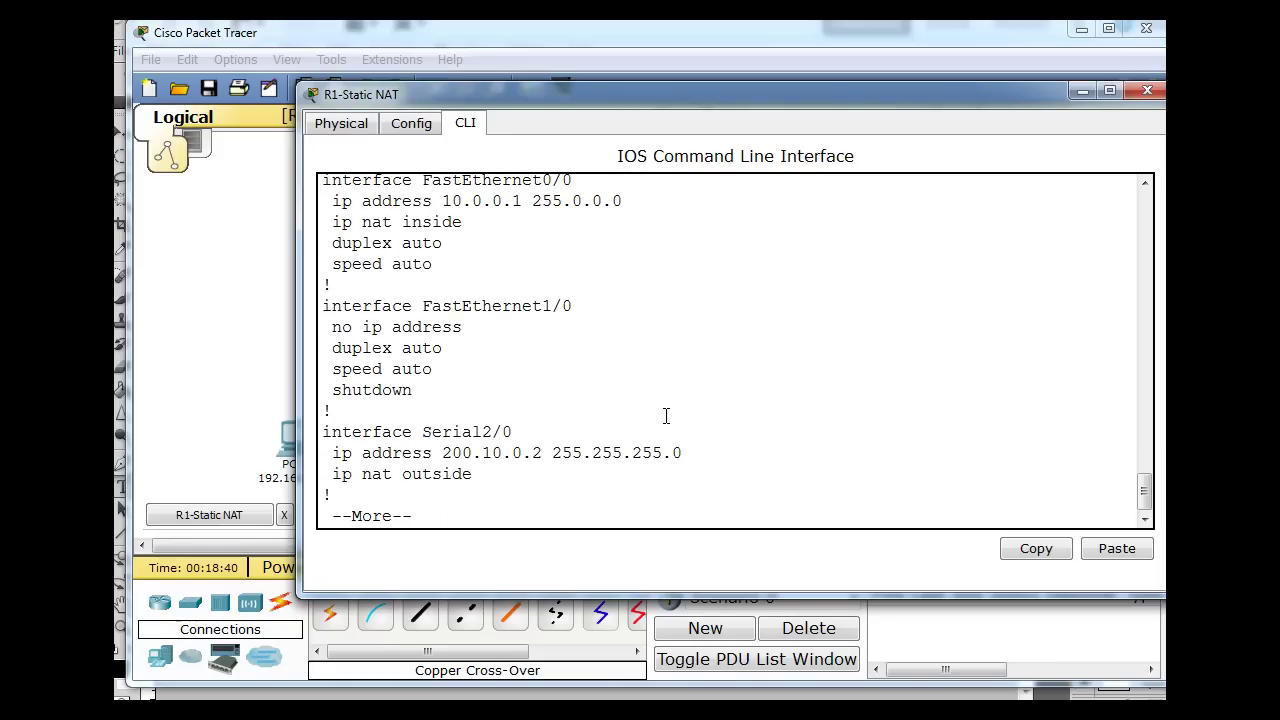
pyautogui.moveTo(333, 478); pyautogui.dragTo(515, 486)
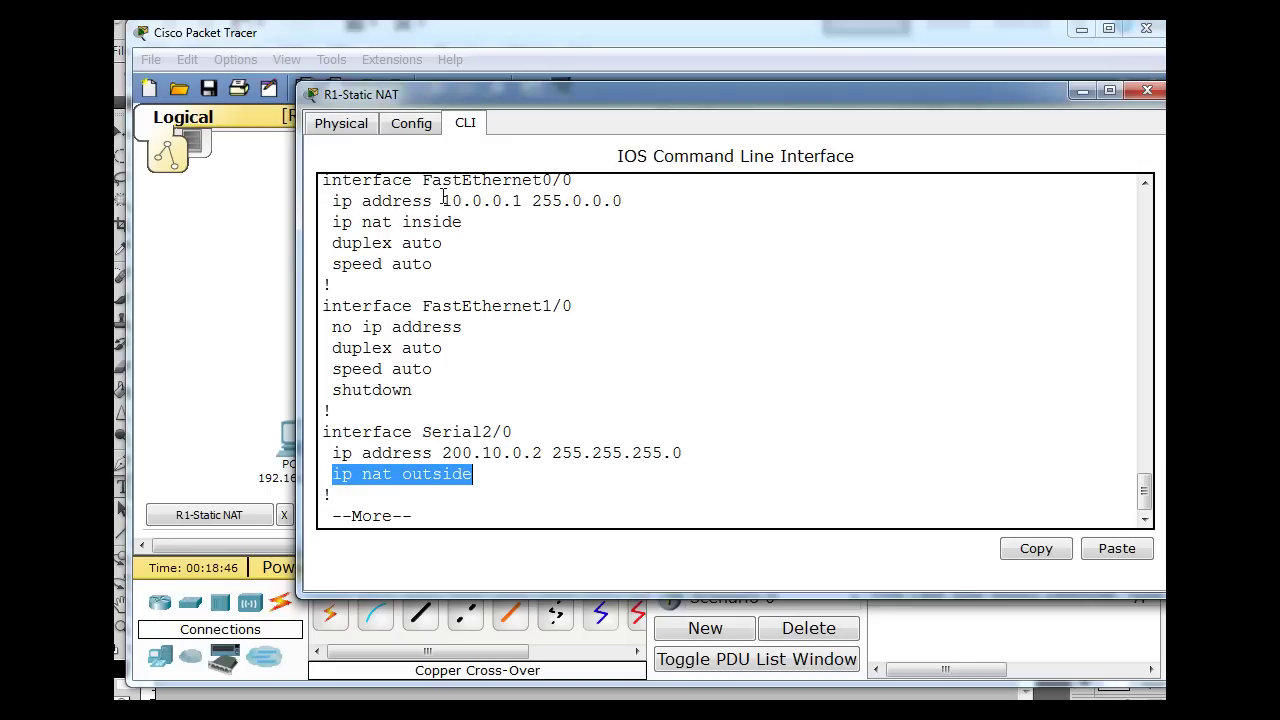
pyautogui.moveTo(322, 221); pyautogui.dragTo(466, 222)
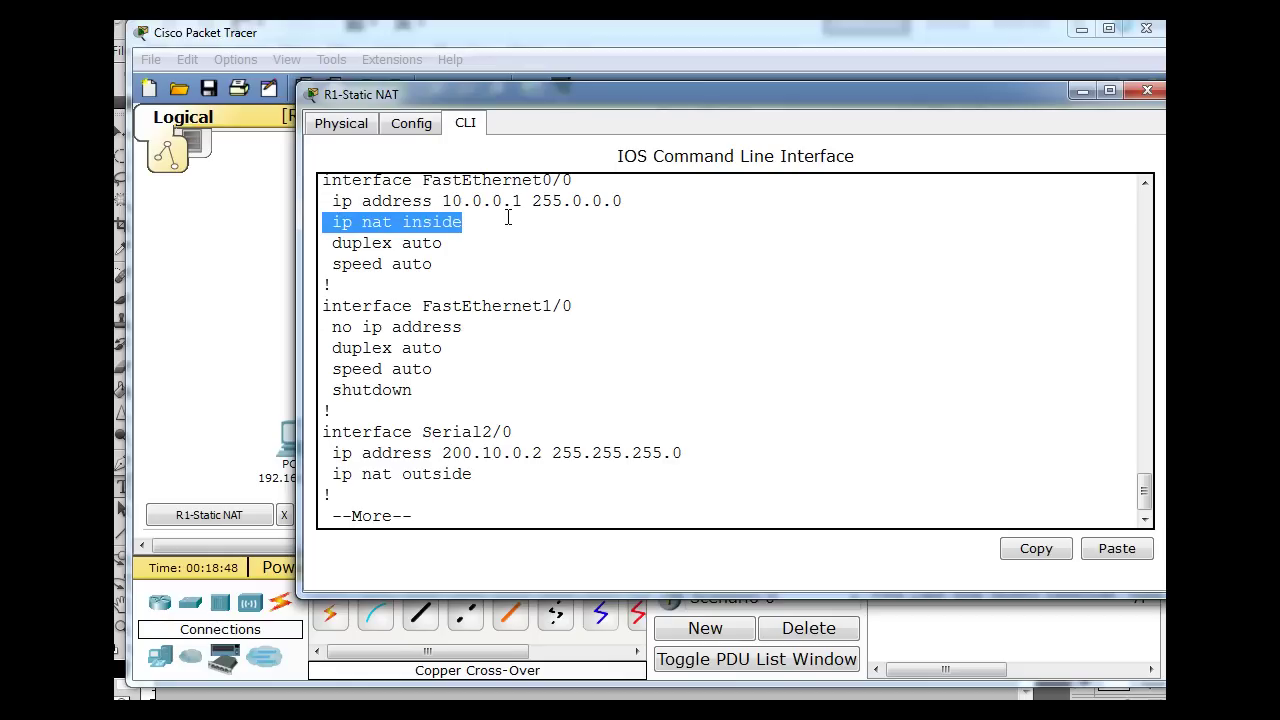
pyautogui.press('space')
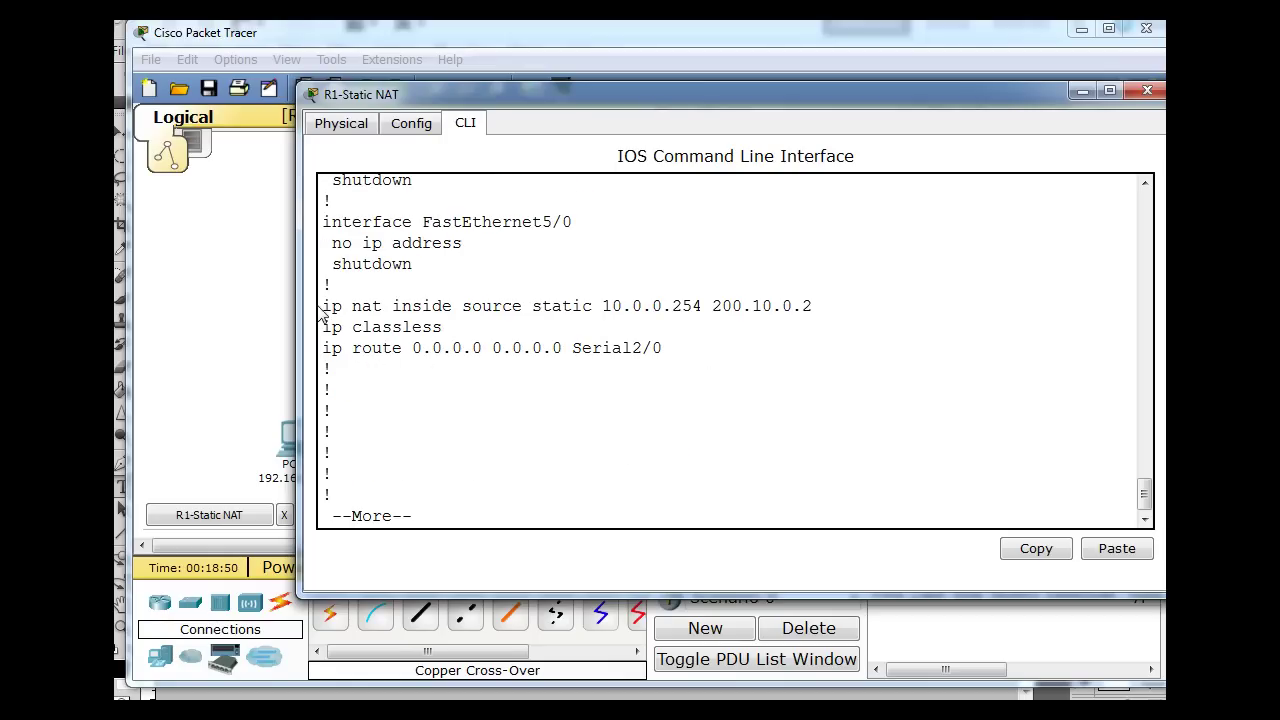
pyautogui.moveTo(322, 306); pyautogui.dragTo(833, 312)
pyautogui.press('space')
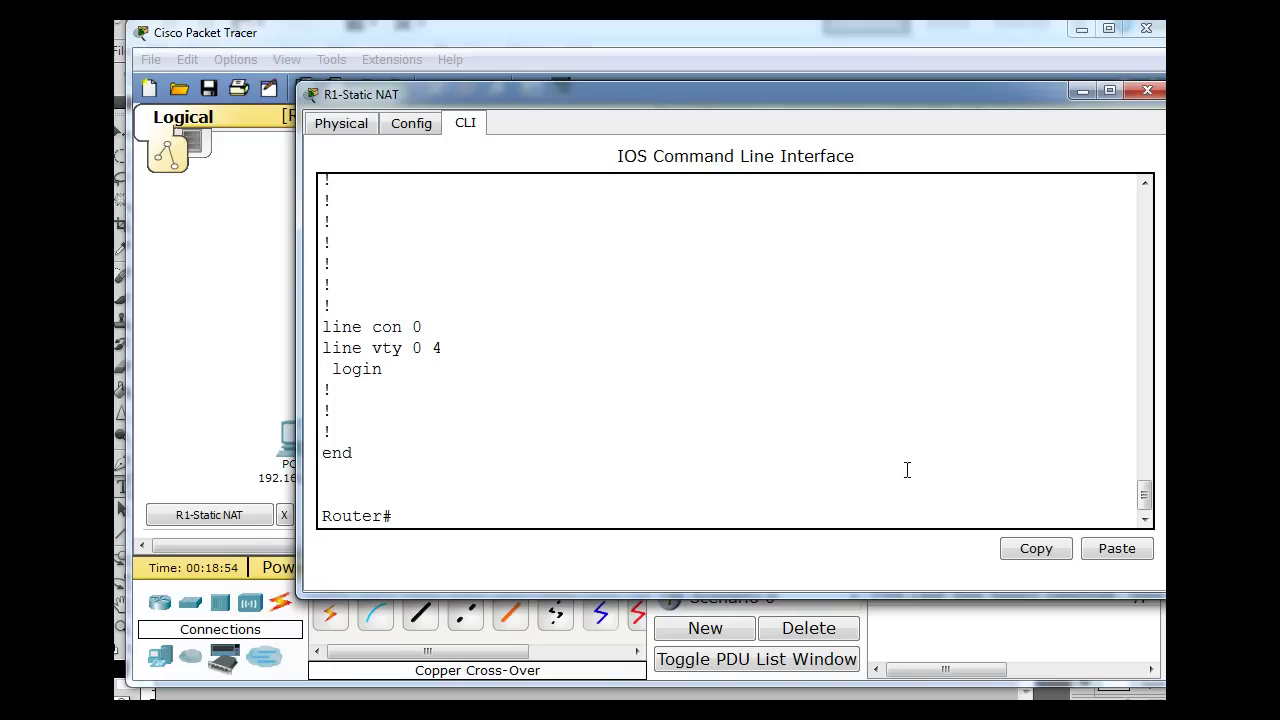
# Close the R1-Static NAT router's window and open the web browser on the PC 192.168.1.100
pyautogui.click(1147, 91)
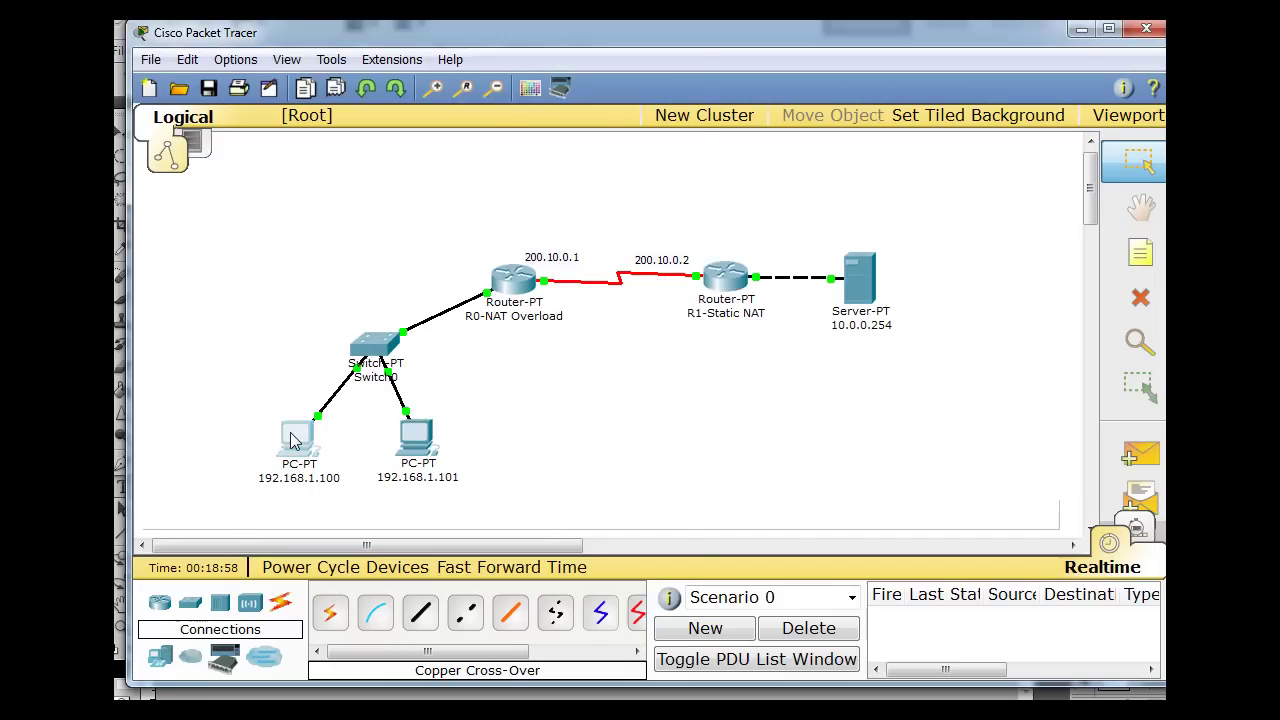
pyautogui.click(295, 440)
pyautogui.moveTo(419, 41); pyautogui.dragTo(516, 48)
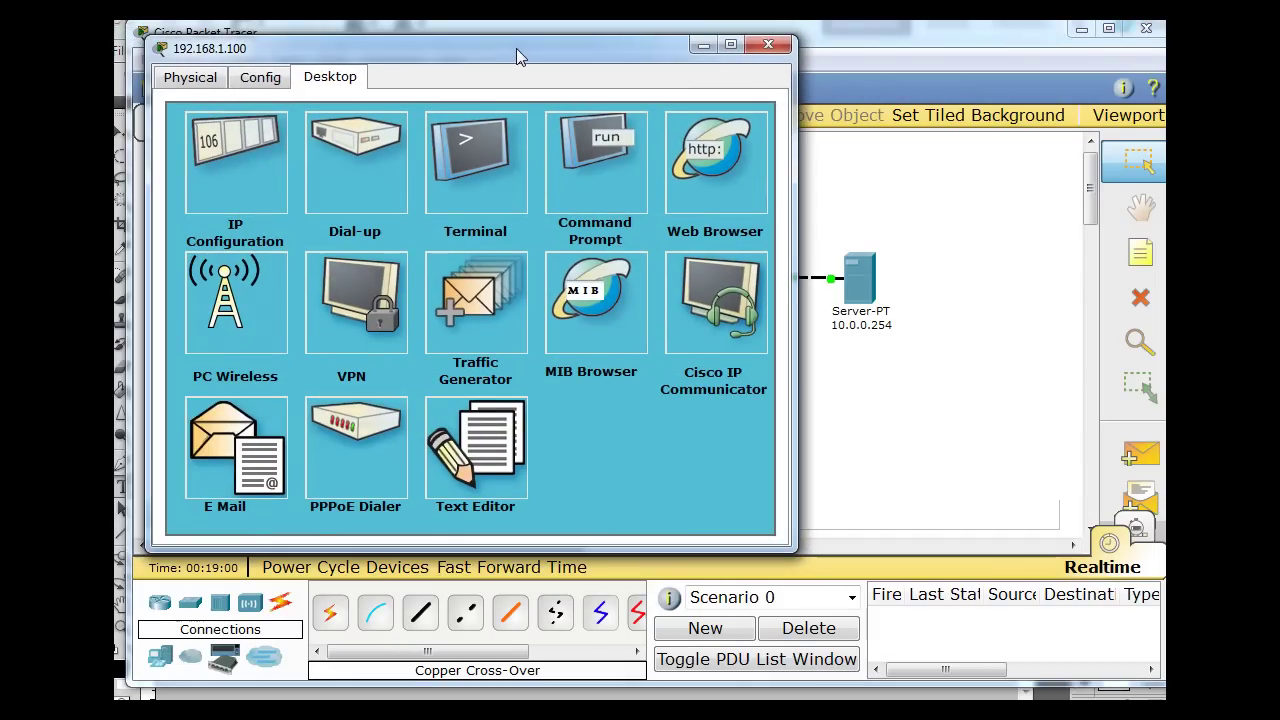
pyautogui.click(702, 145)
pyautogui.moveTo(607, 46); pyautogui.dragTo(462, 79)
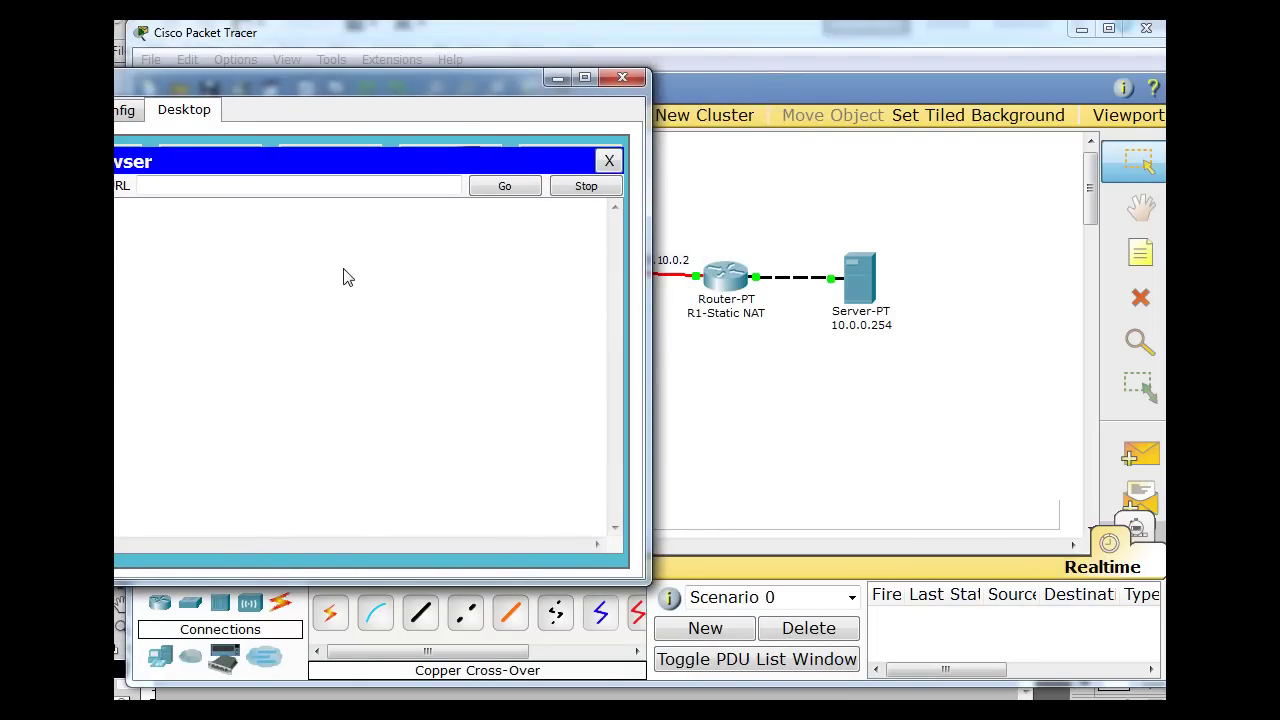
pyautogui.click(213, 184)
pyautogui.click(215, 181)
pyautogui.write('http://')
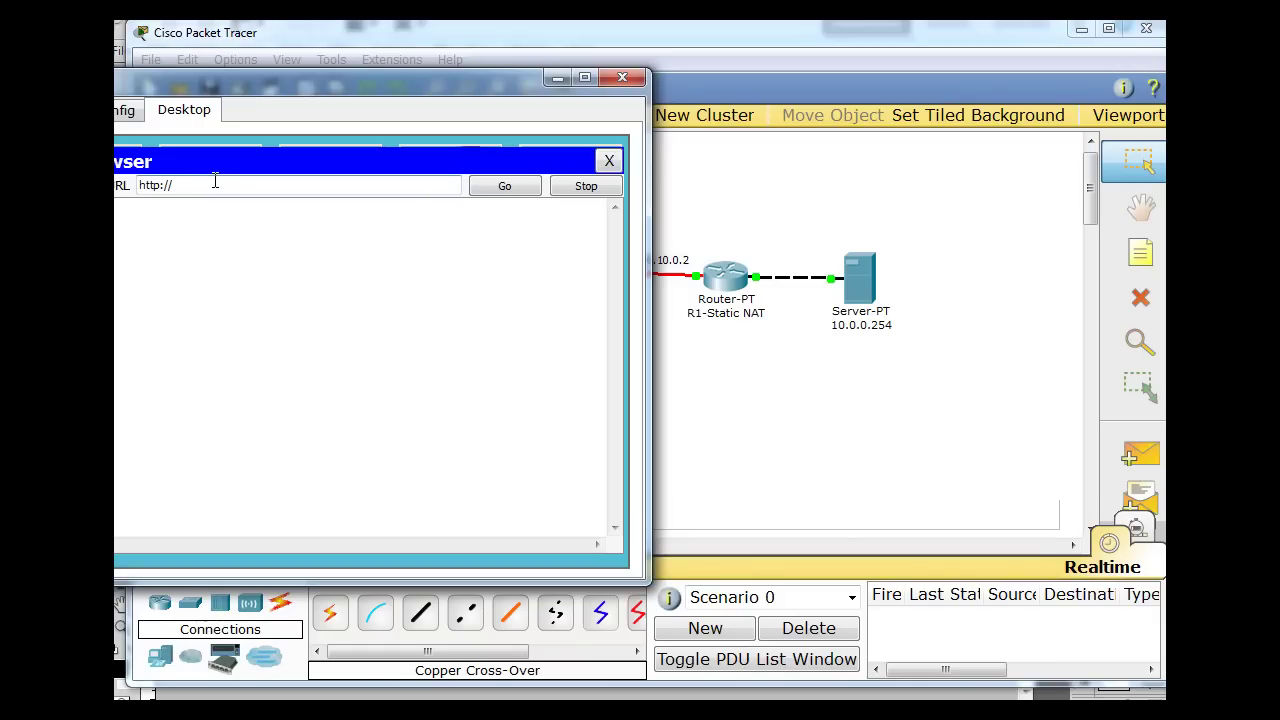
pyautogui.write('200.10.0.2')
pyautogui.press('Return')
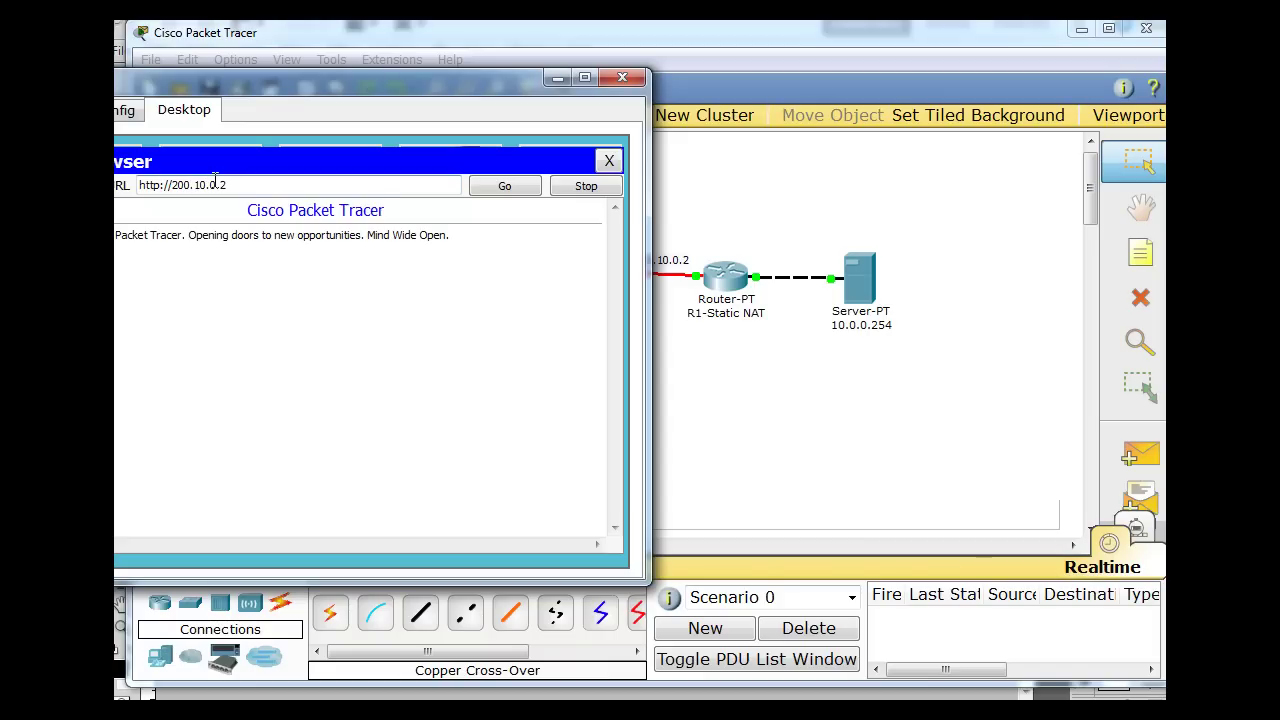
pyautogui.moveTo(271, 85); pyautogui.dragTo(400, 100)
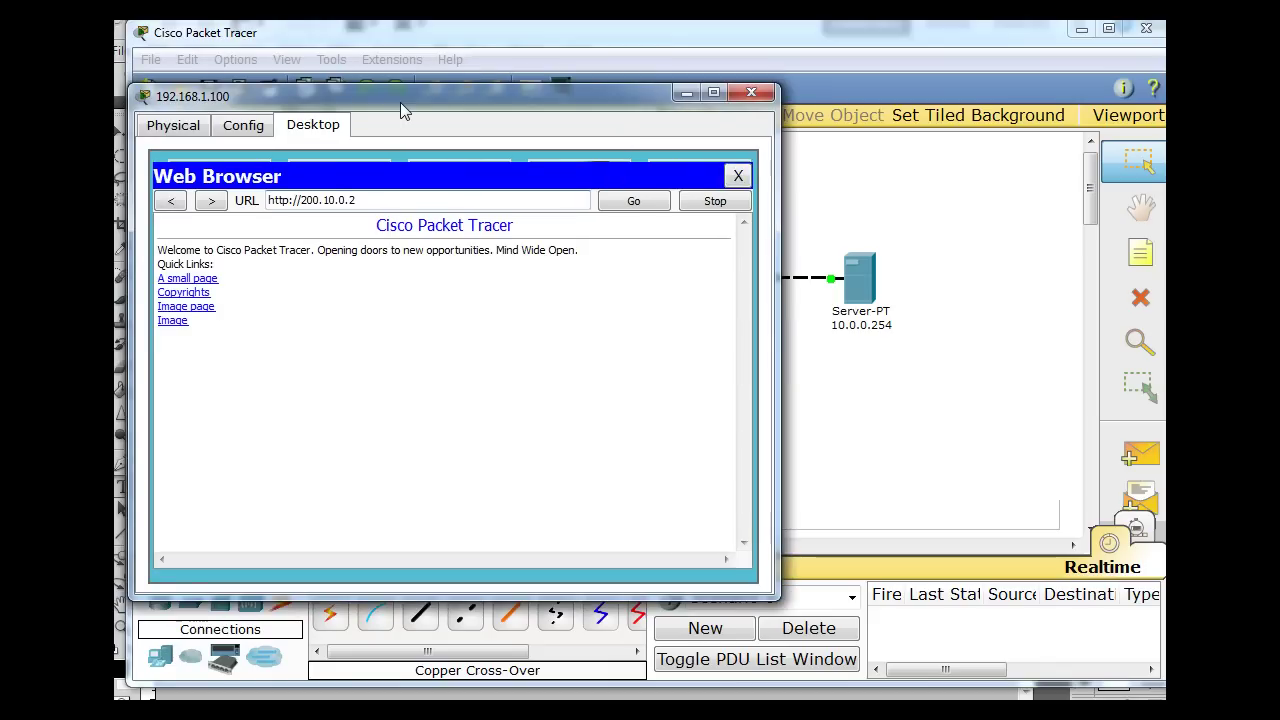